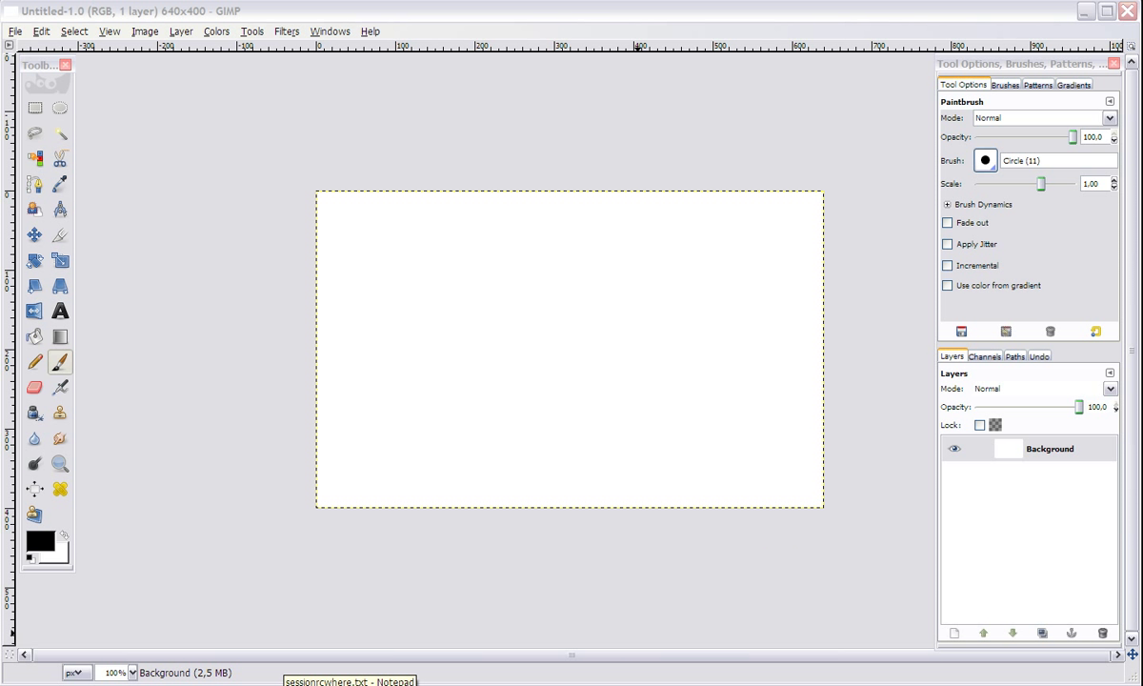
click(350, 684)
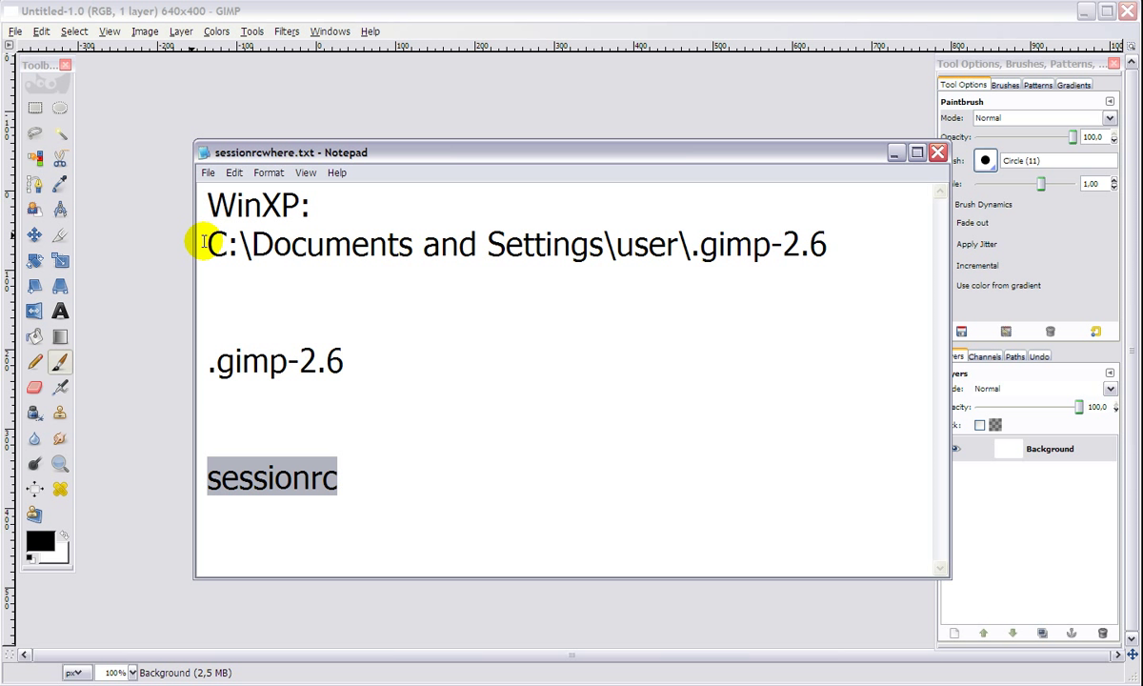
drag(202, 242, 229, 244)
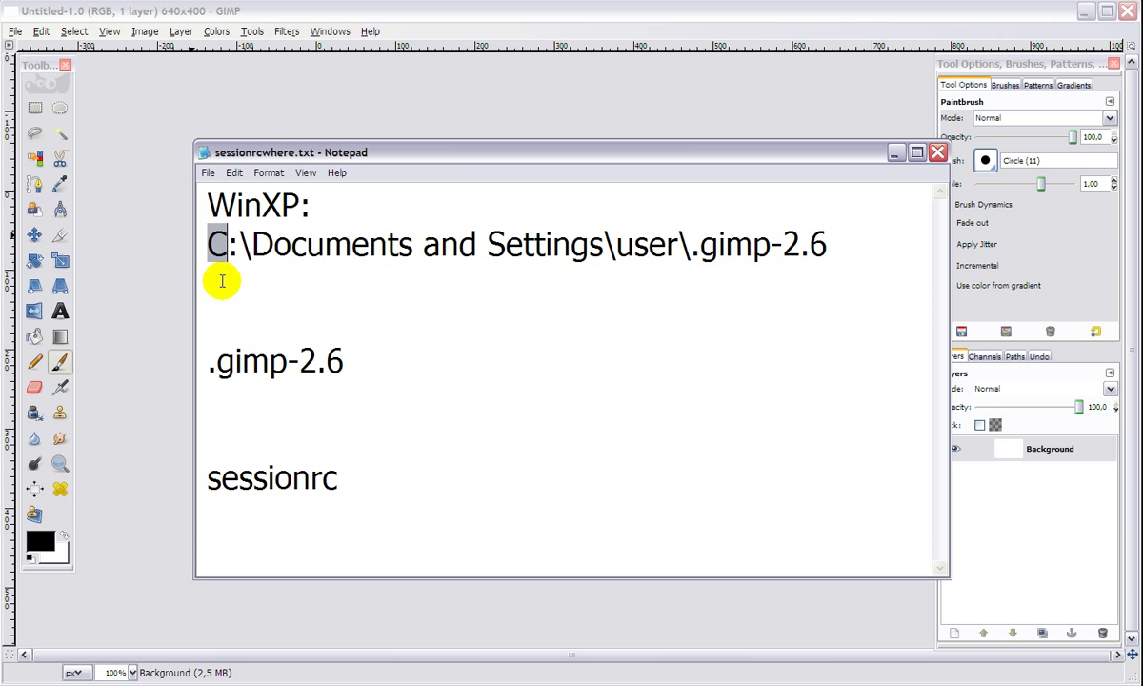
click(225, 276)
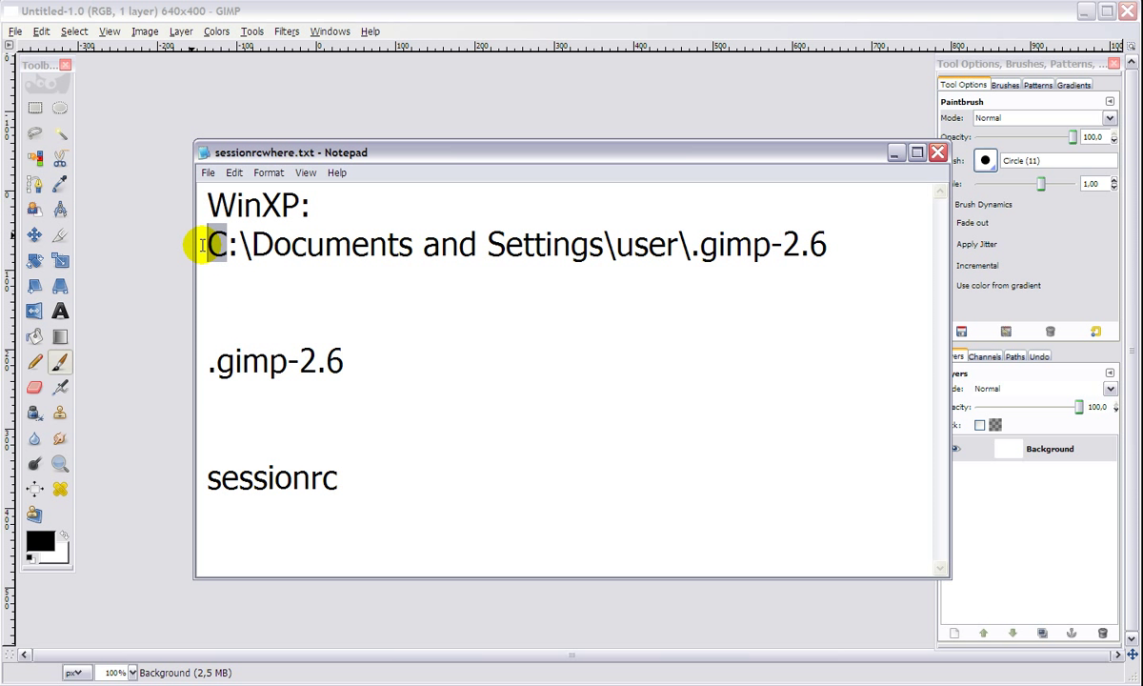
drag(207, 245, 602, 267)
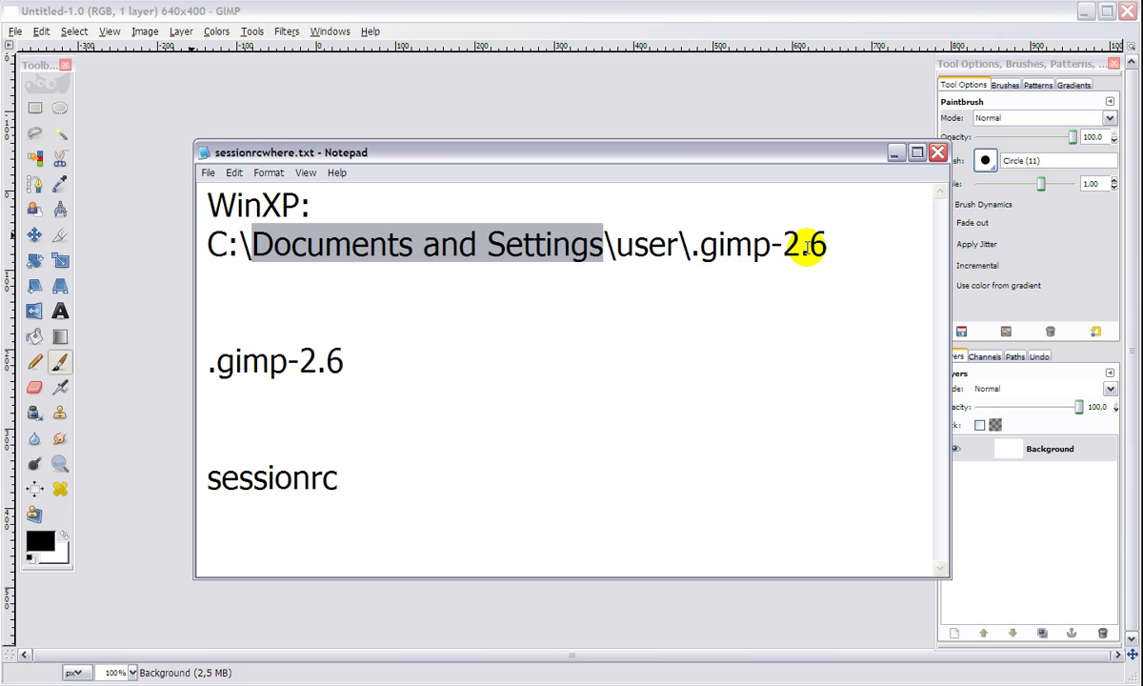
drag(826, 243, 694, 238)
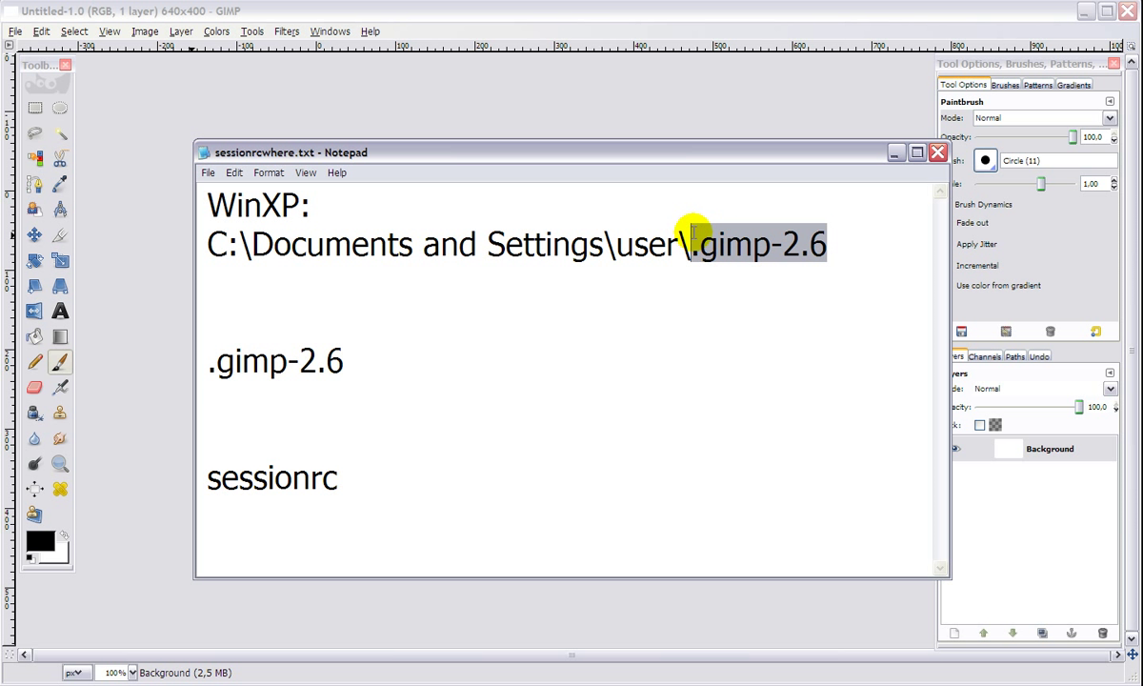
click(234, 287)
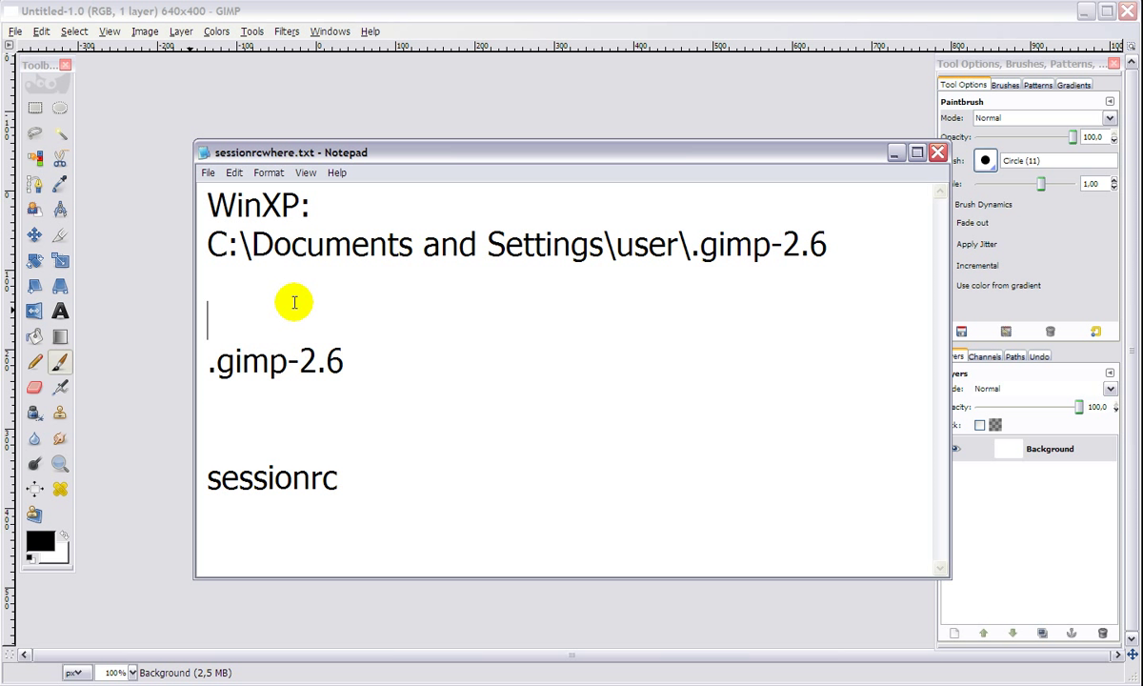
drag(343, 360, 202, 362)
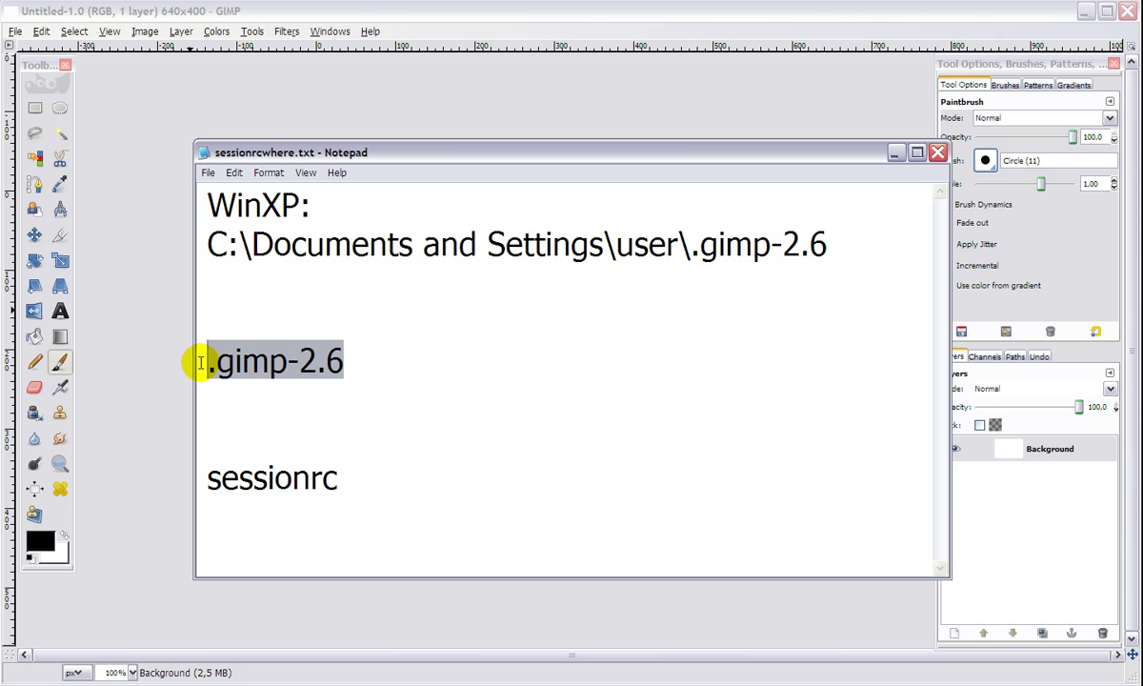
click(412, 390)
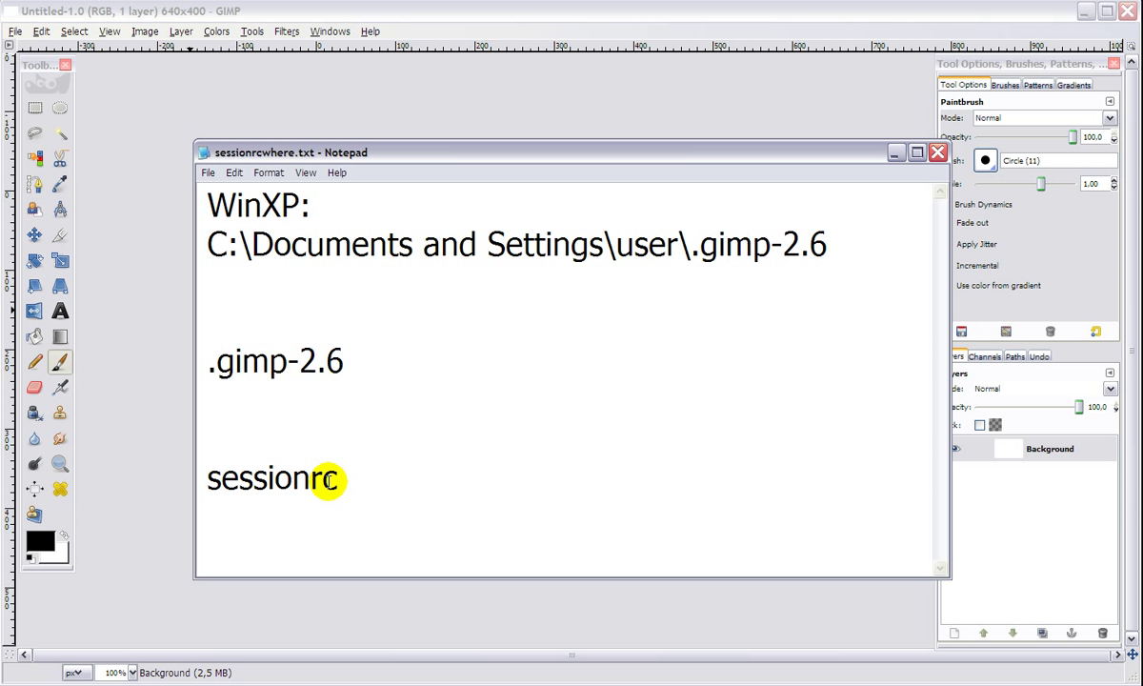
- Clear the 'rc' selection in the sessionrc notes and minimize Notepad to reveal GIMP's blank canvas
drag(335, 478, 310, 479)
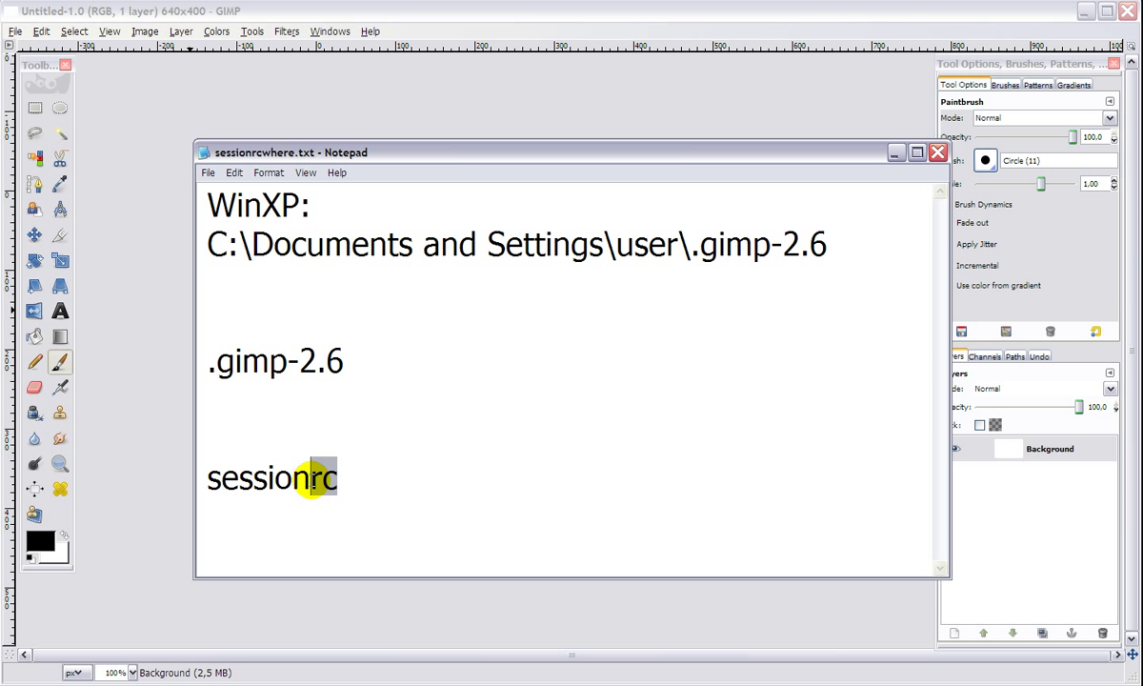
click(400, 488)
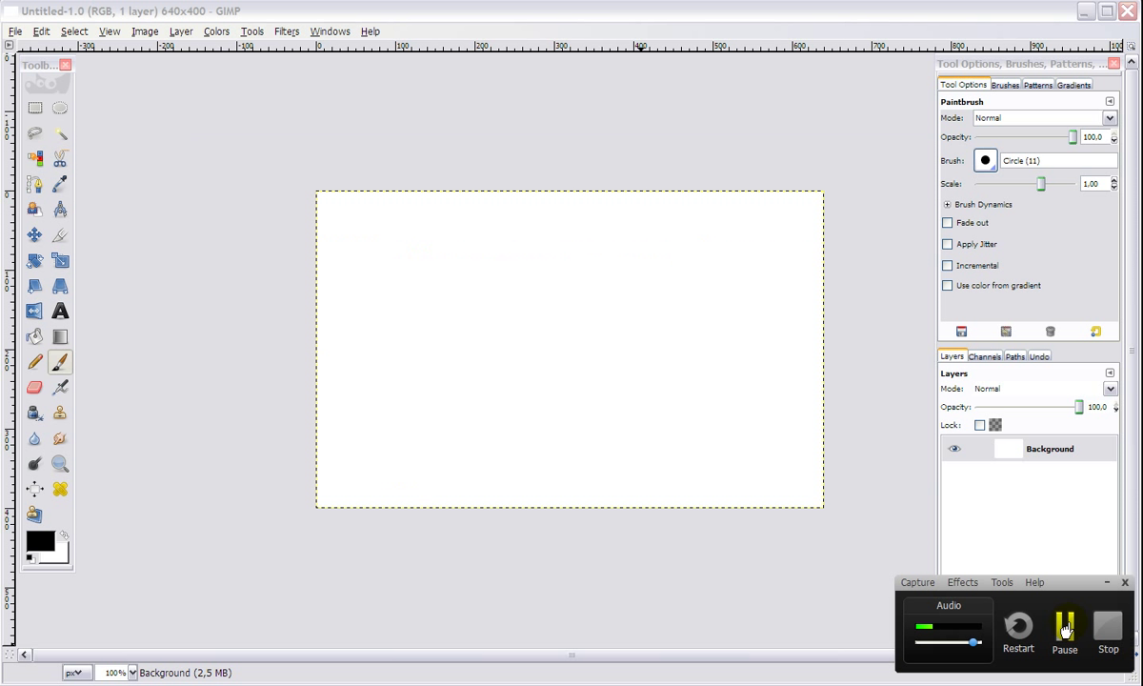
click(1065, 627)
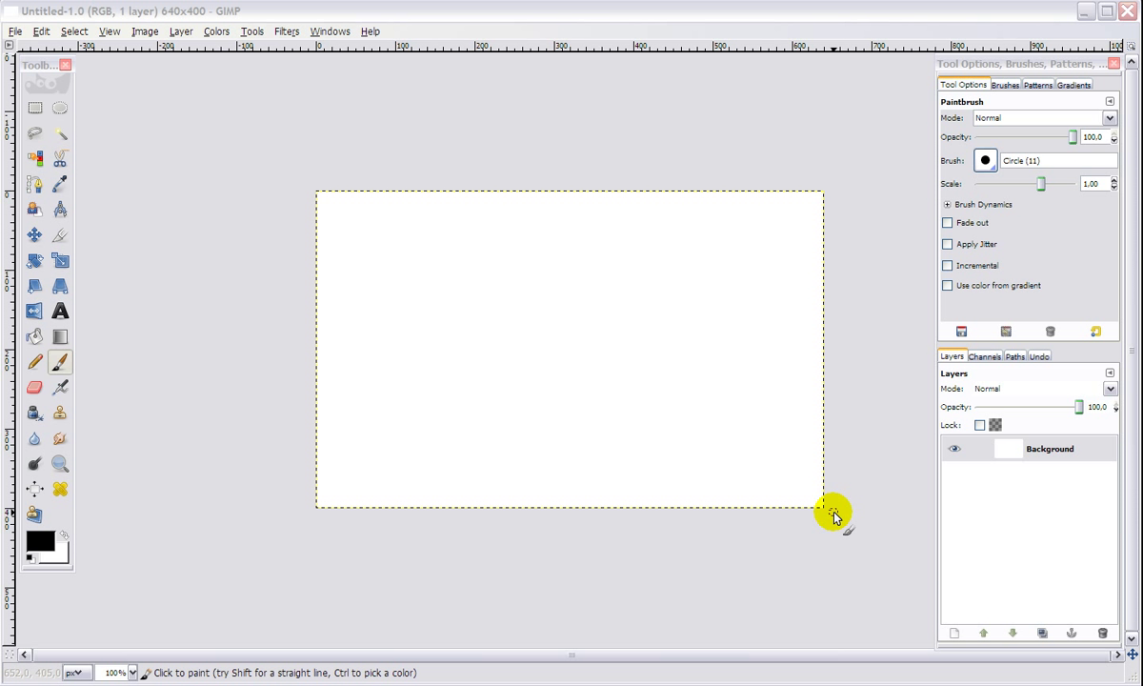
- Uncheck Show Layer Boundary in the View menu so the 640×400 canvas outline disappears
click(108, 31)
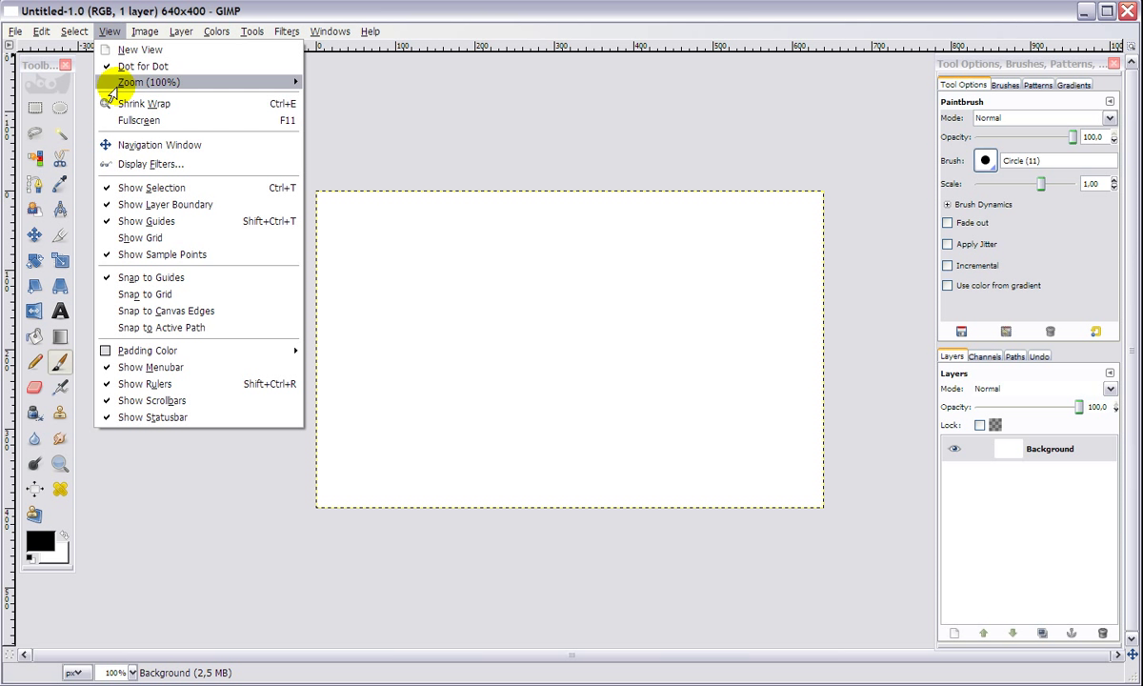
click(124, 211)
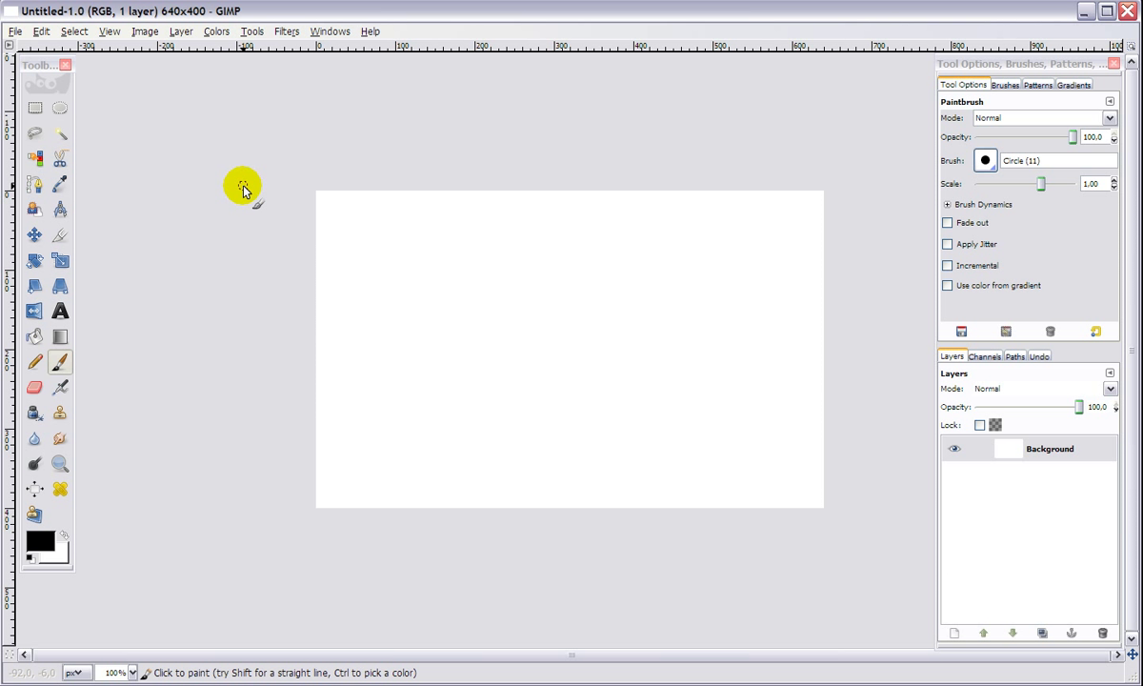
- In Preferences > Image Window Appearance, uncheck Show layer boundary for Normal and Fullscreen modes
click(39, 32)
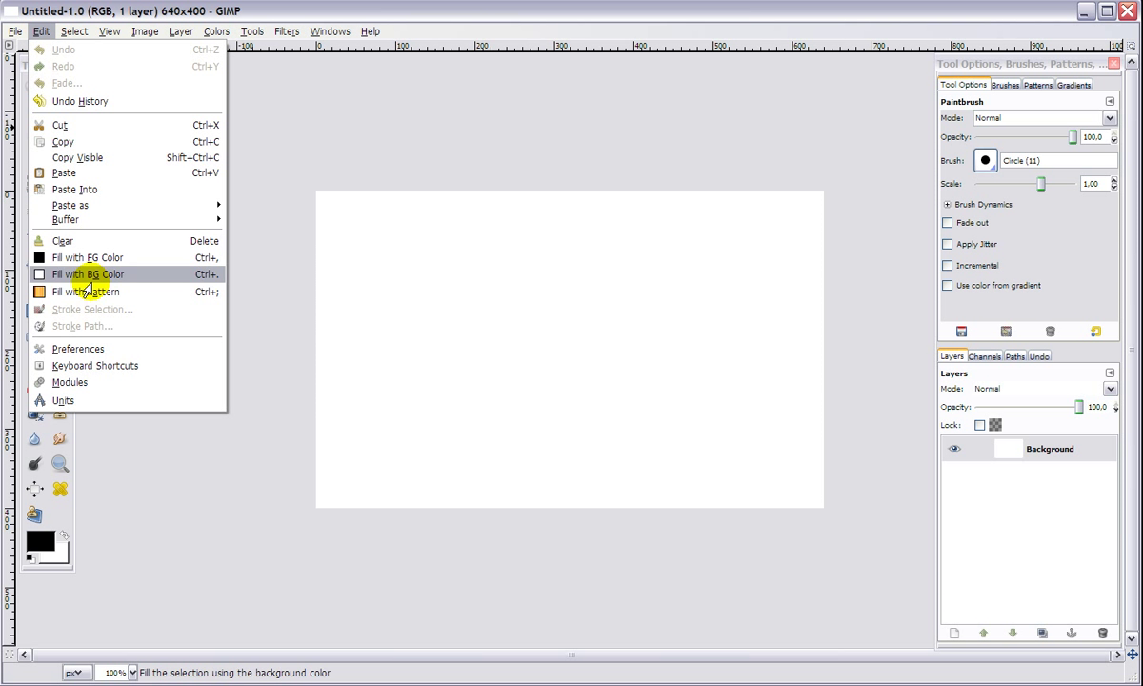
click(102, 350)
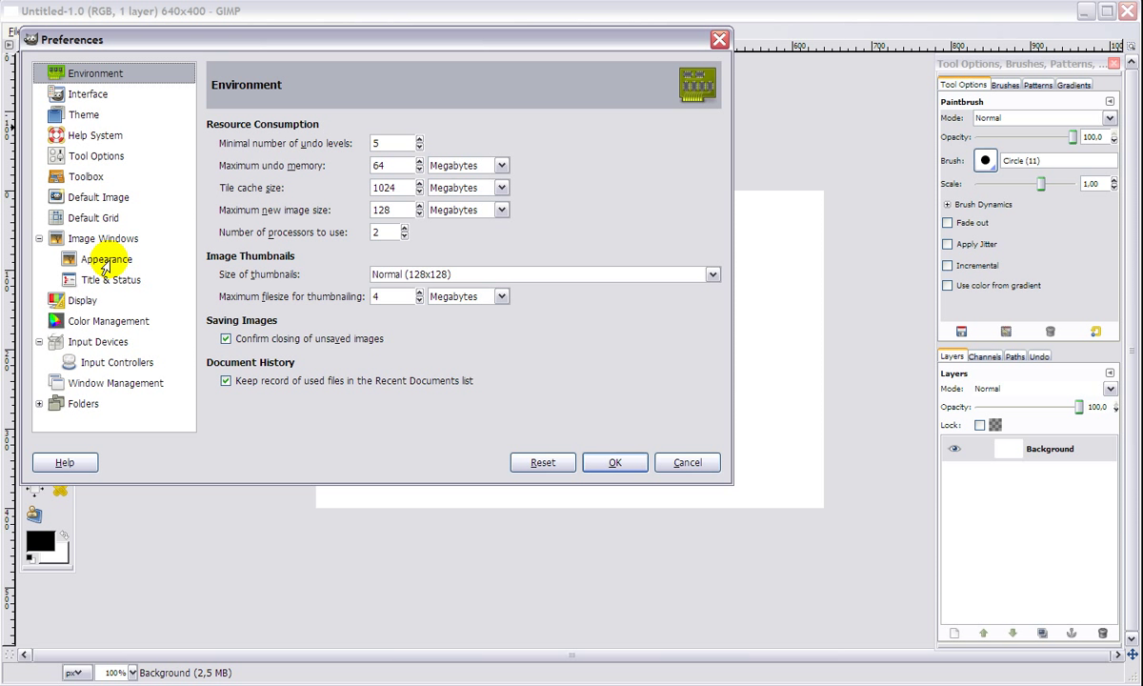
click(104, 261)
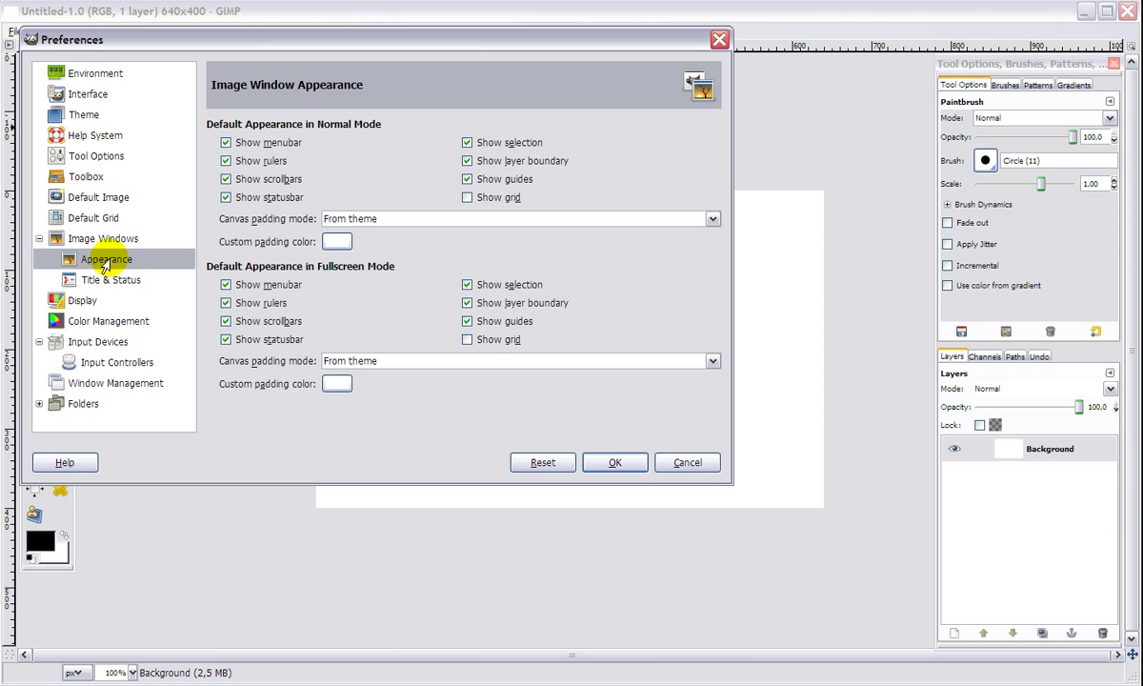
click(465, 162)
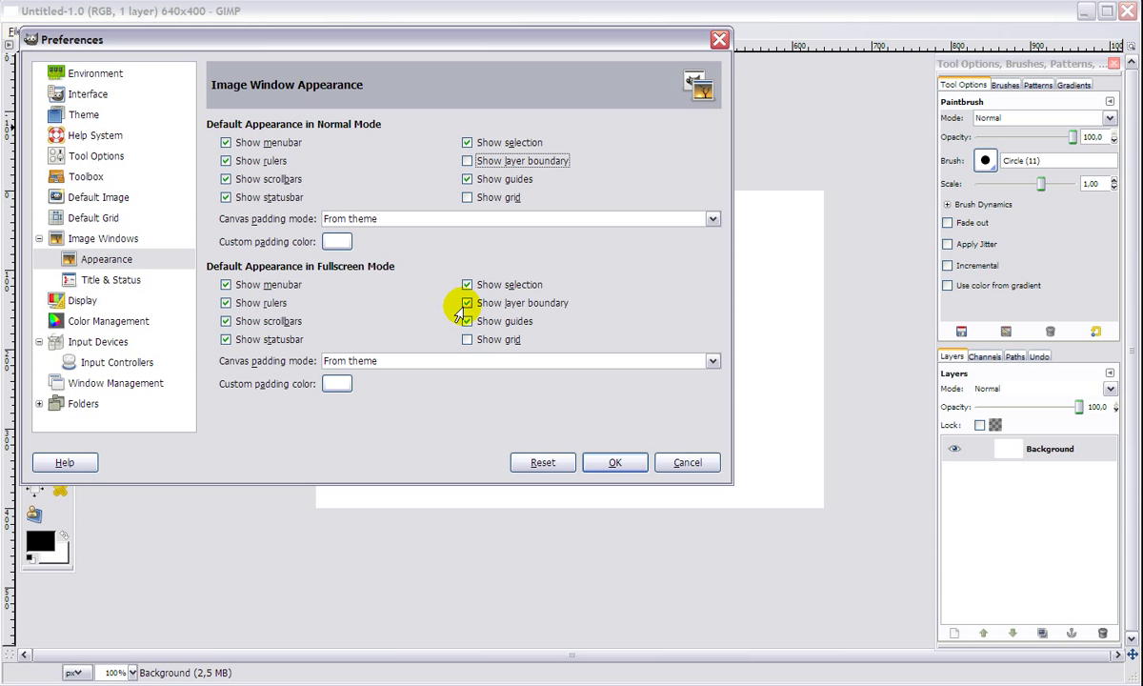
click(466, 303)
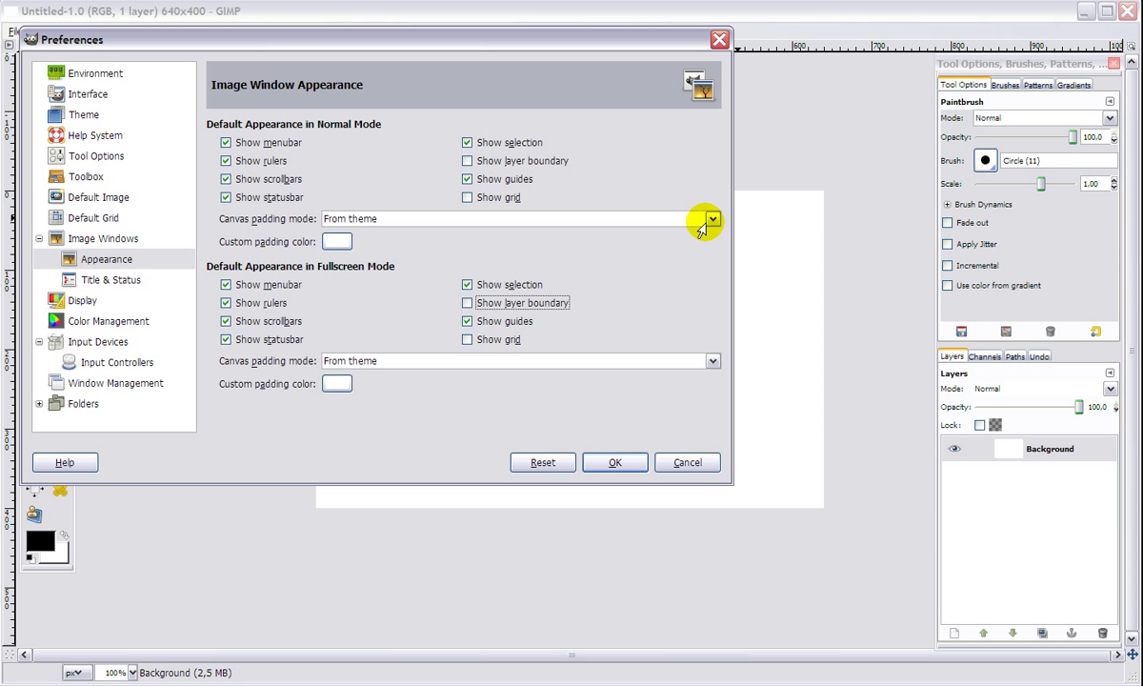
- Set canvas padding mode to Light check color for normal and fullscreen, then confirm Preferences with OK
click(709, 220)
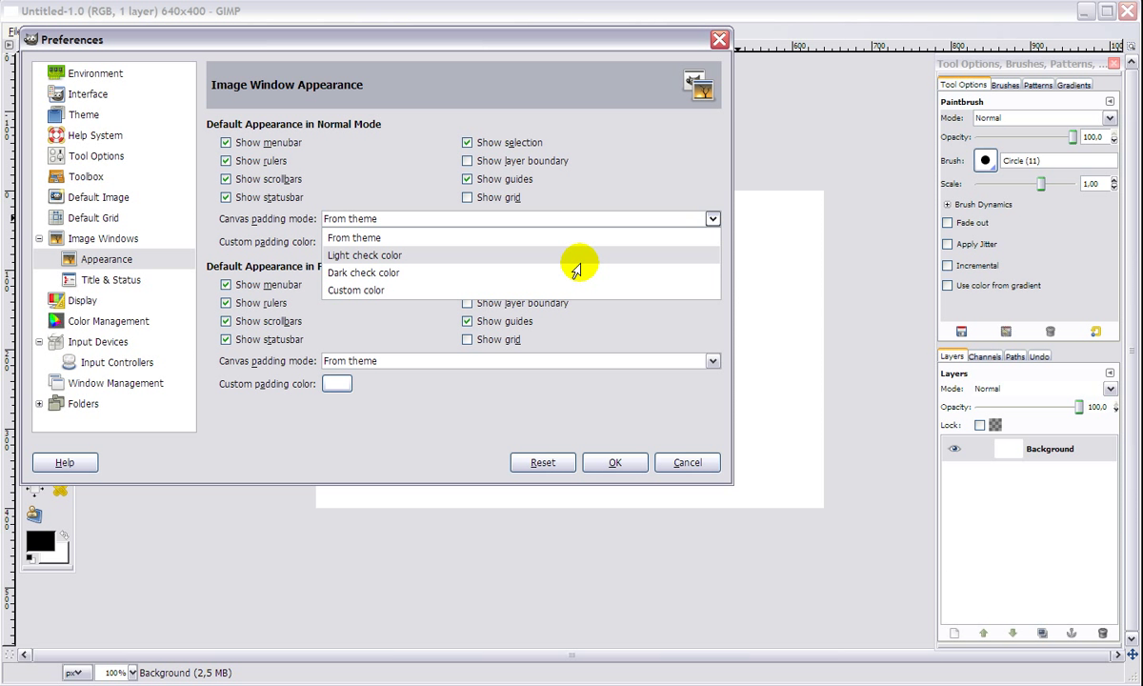
click(576, 257)
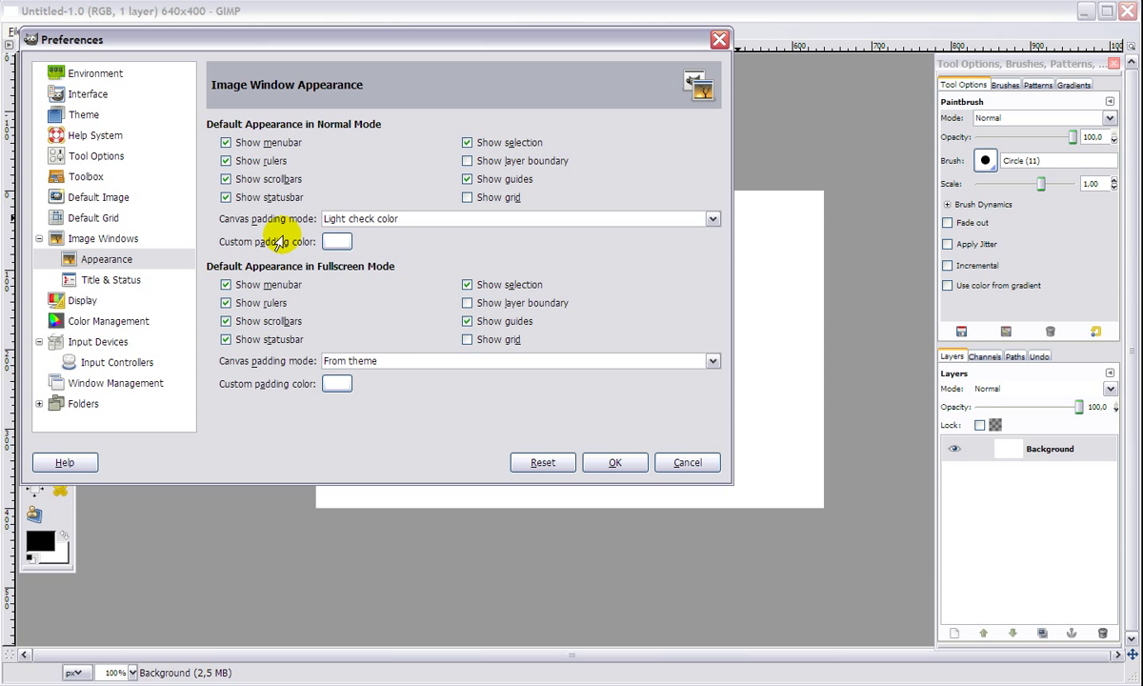
click(410, 362)
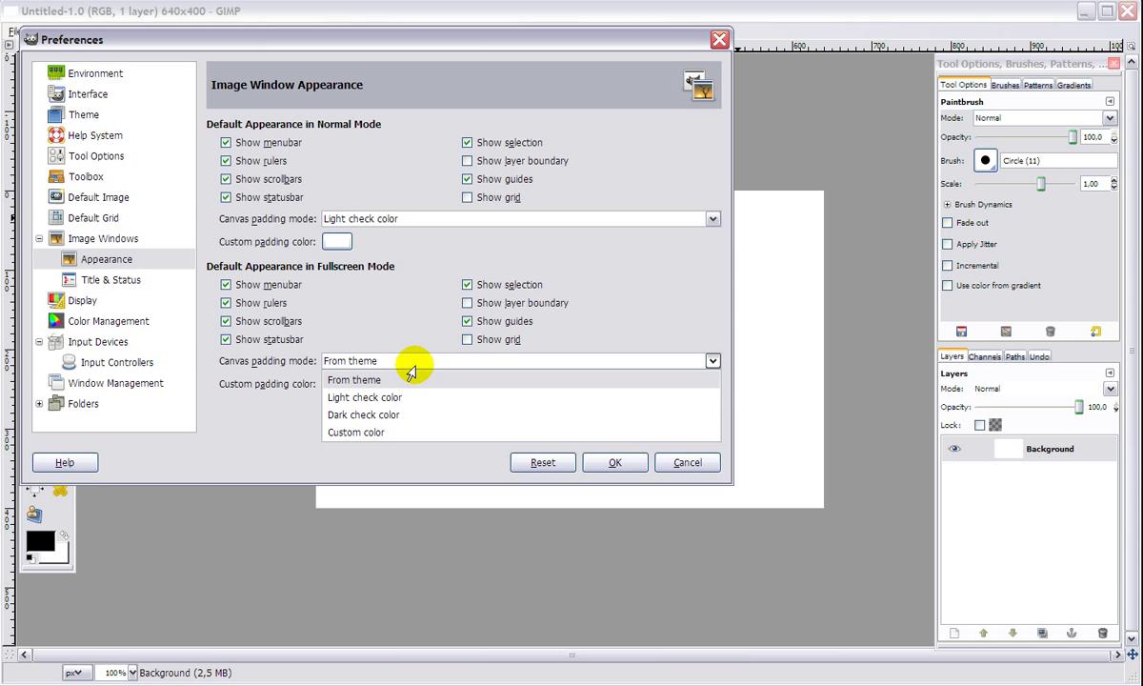
click(416, 408)
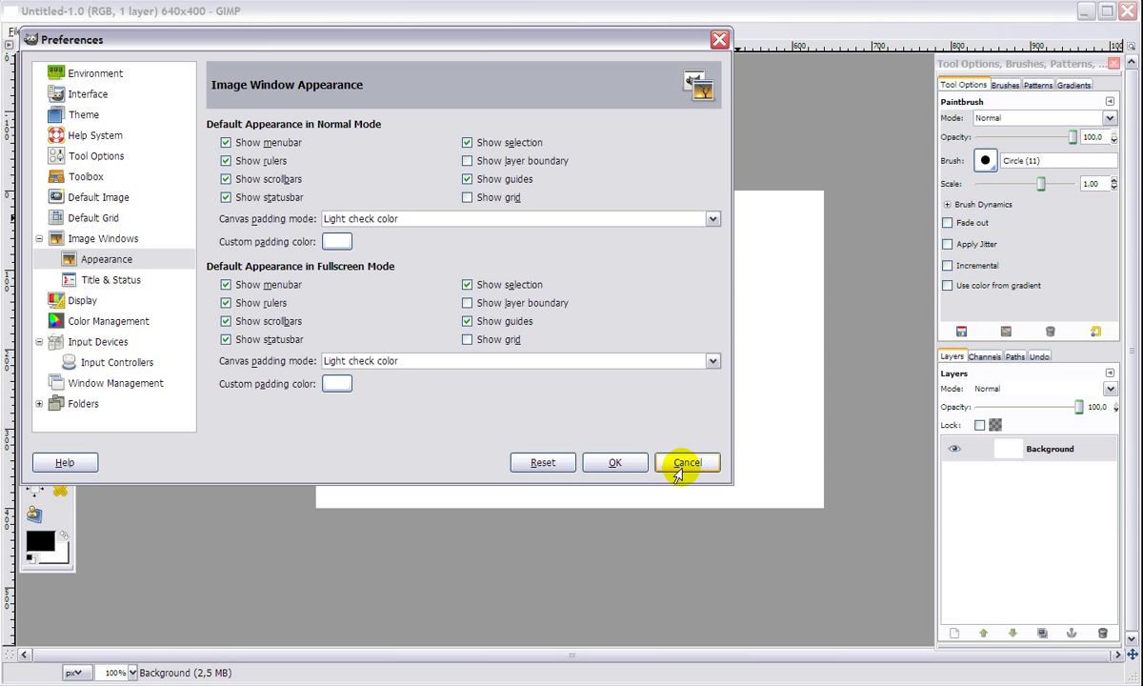
click(607, 464)
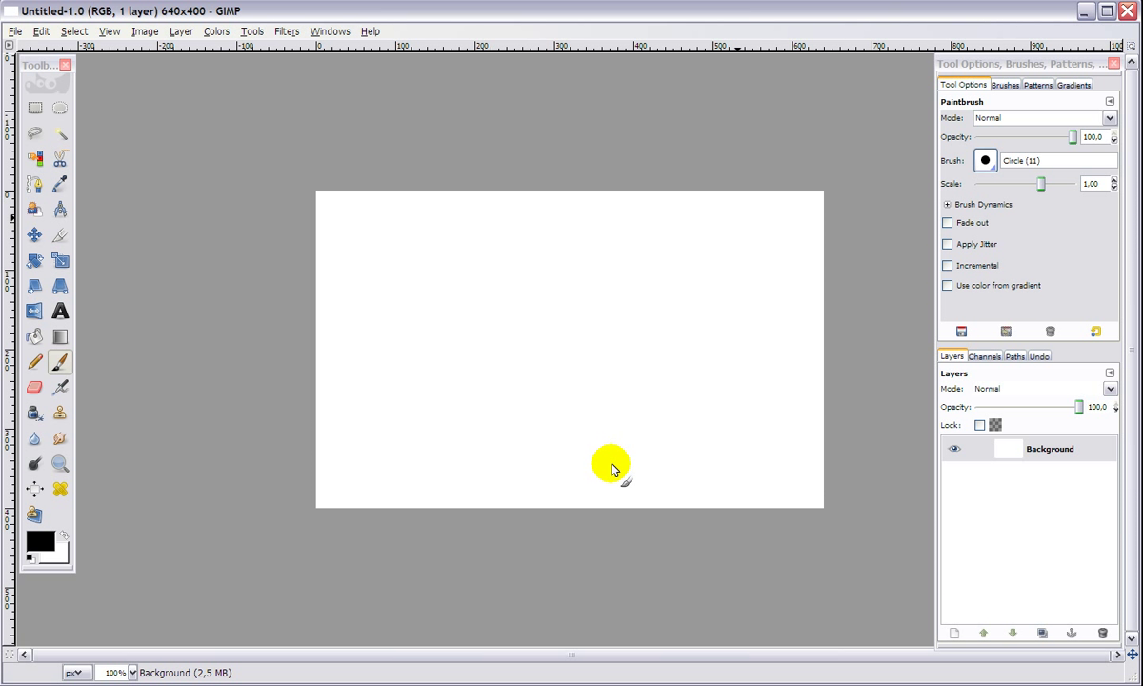
- Open the Keyboard Shortcuts editor from the Edit menu and move it slightly right
click(40, 31)
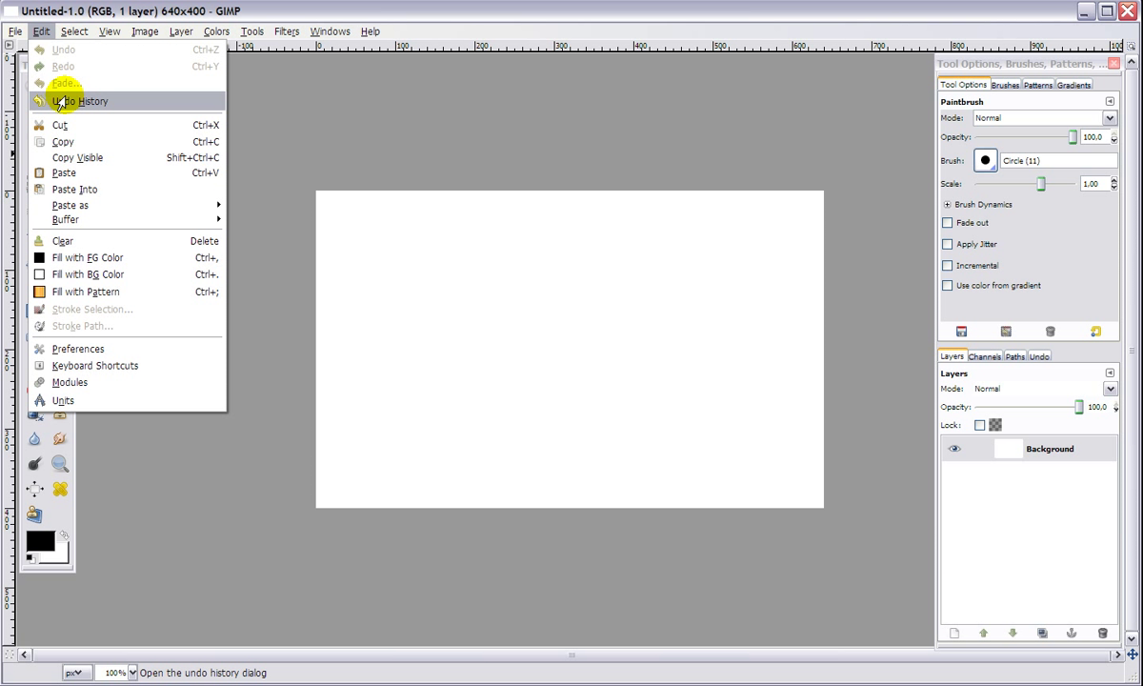
click(113, 372)
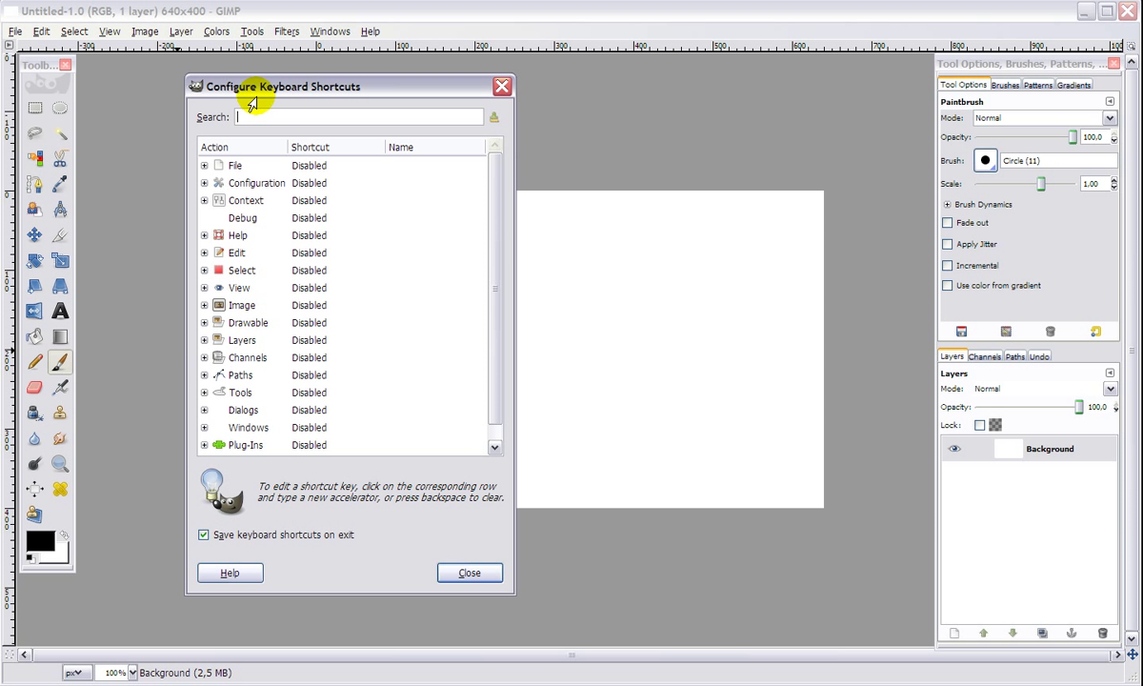
drag(265, 88, 483, 98)
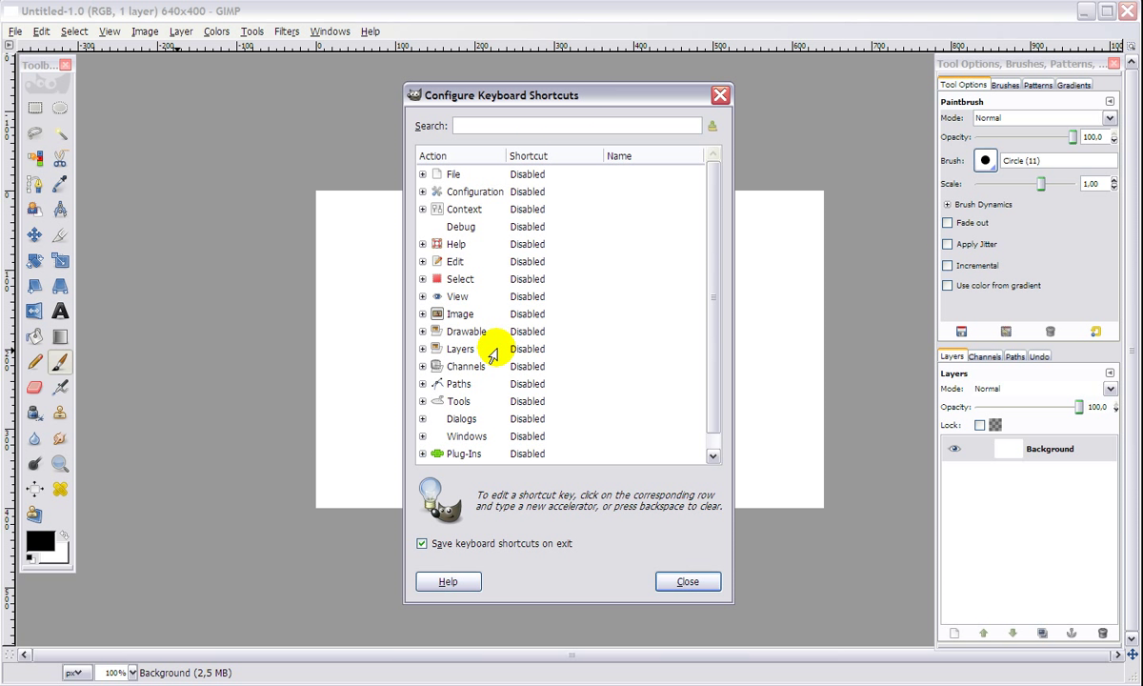
scroll(493, 316, down, 1)
scroll(505, 338, up, 1)
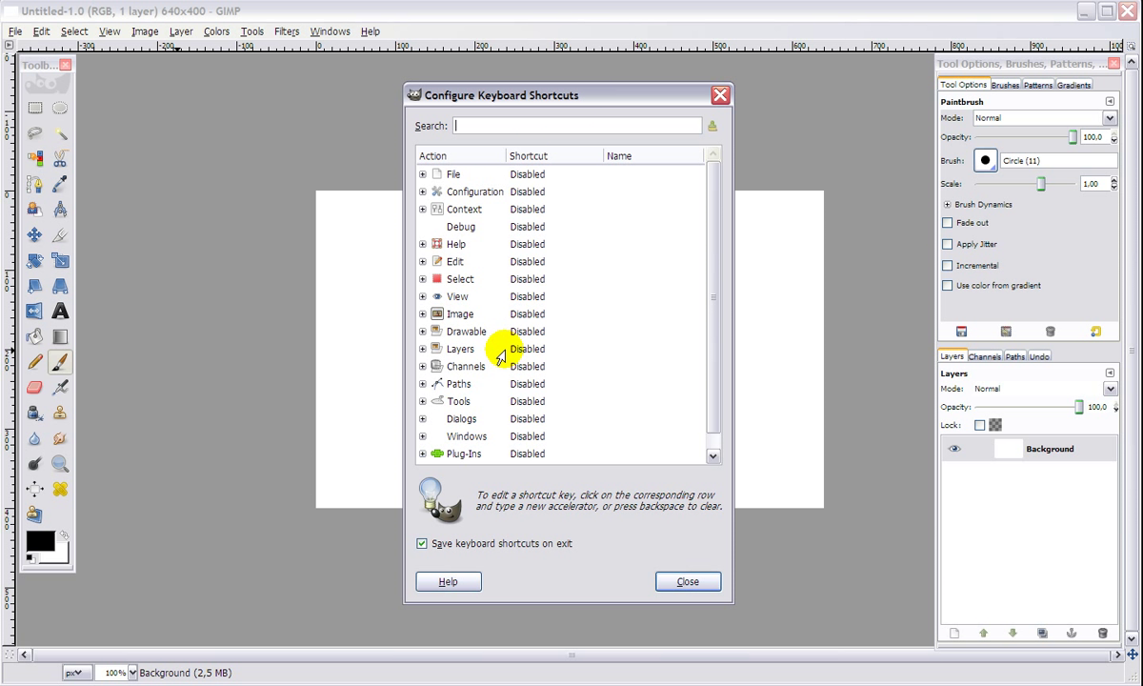
- Expand the Drawable actions and inspect Invert's shortcut, cancelling without assigning one
click(422, 331)
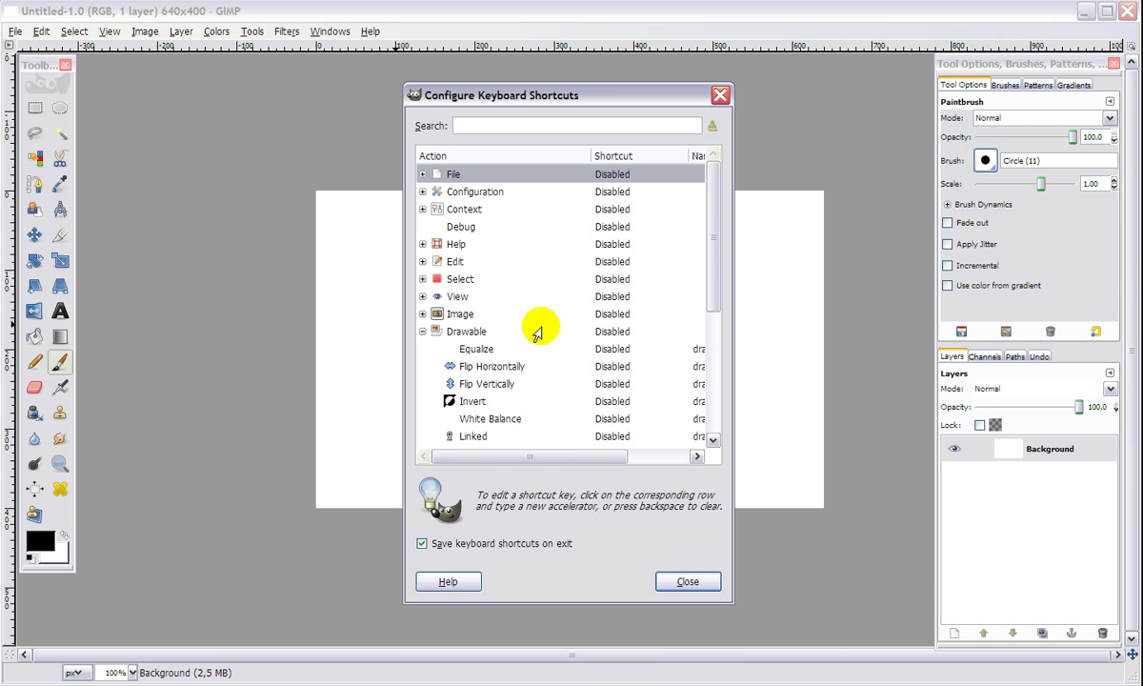
scroll(538, 325, down, 3)
scroll(538, 328, up, 3)
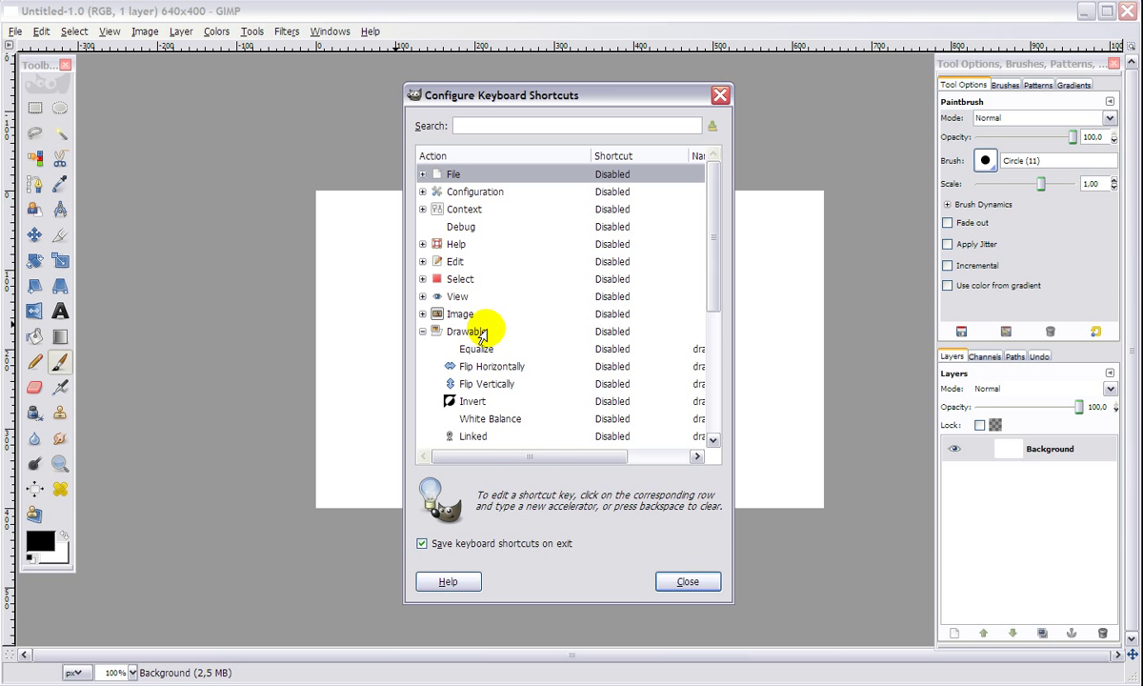
scroll(538, 357, down, 2)
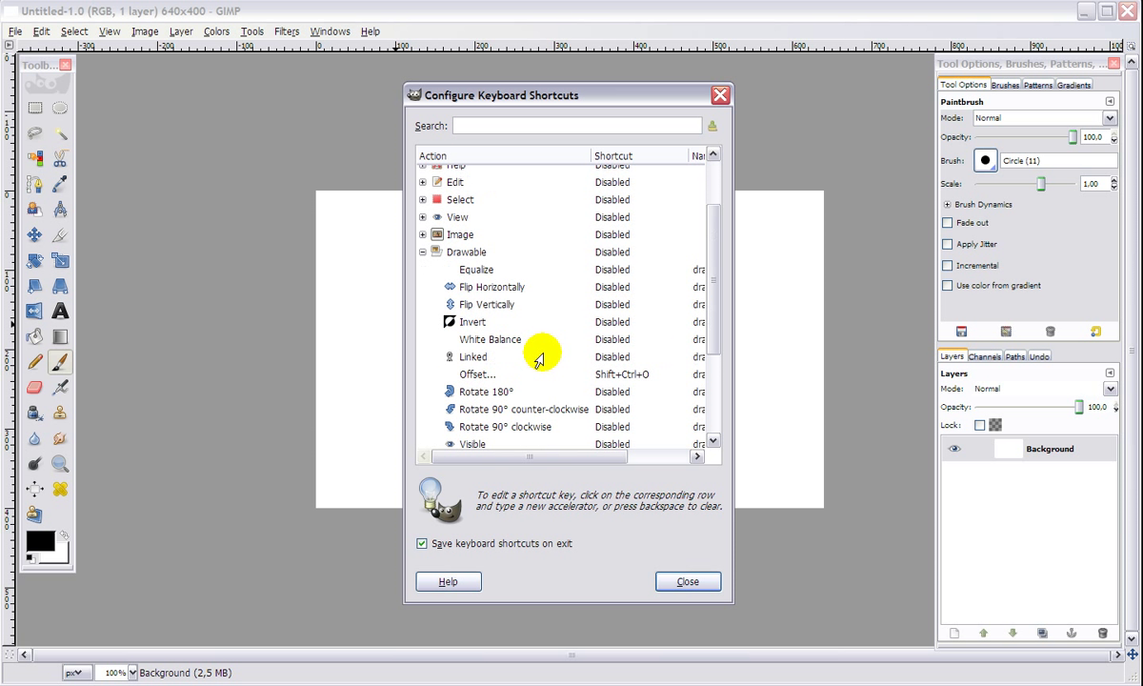
click(614, 326)
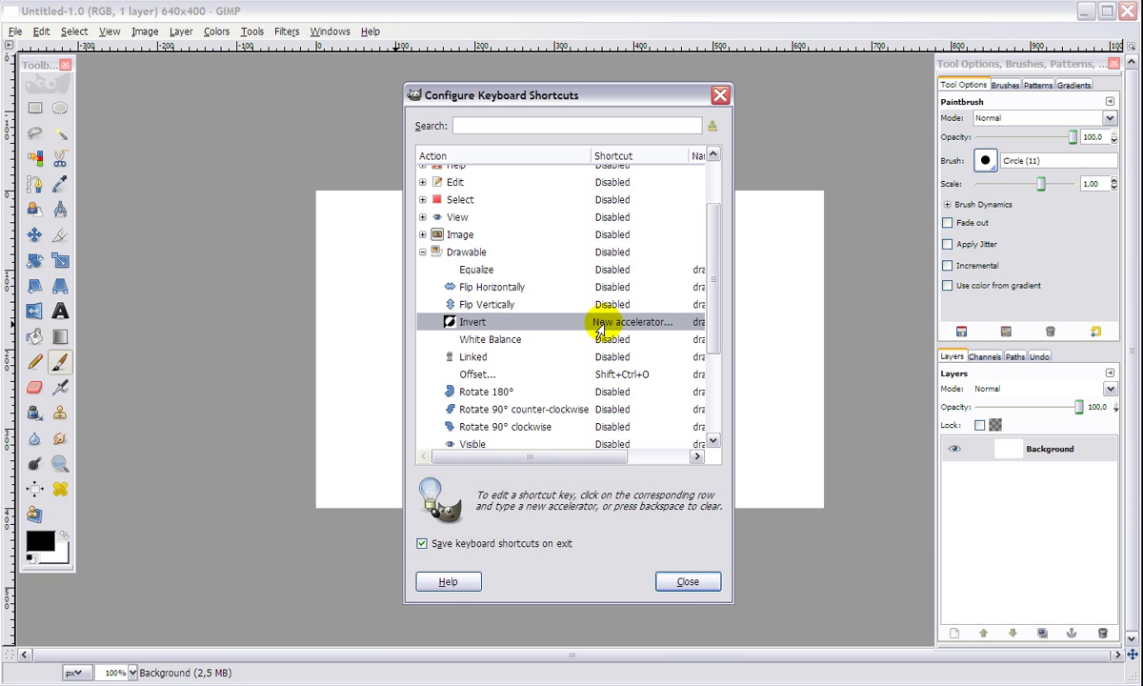
key(Escape)
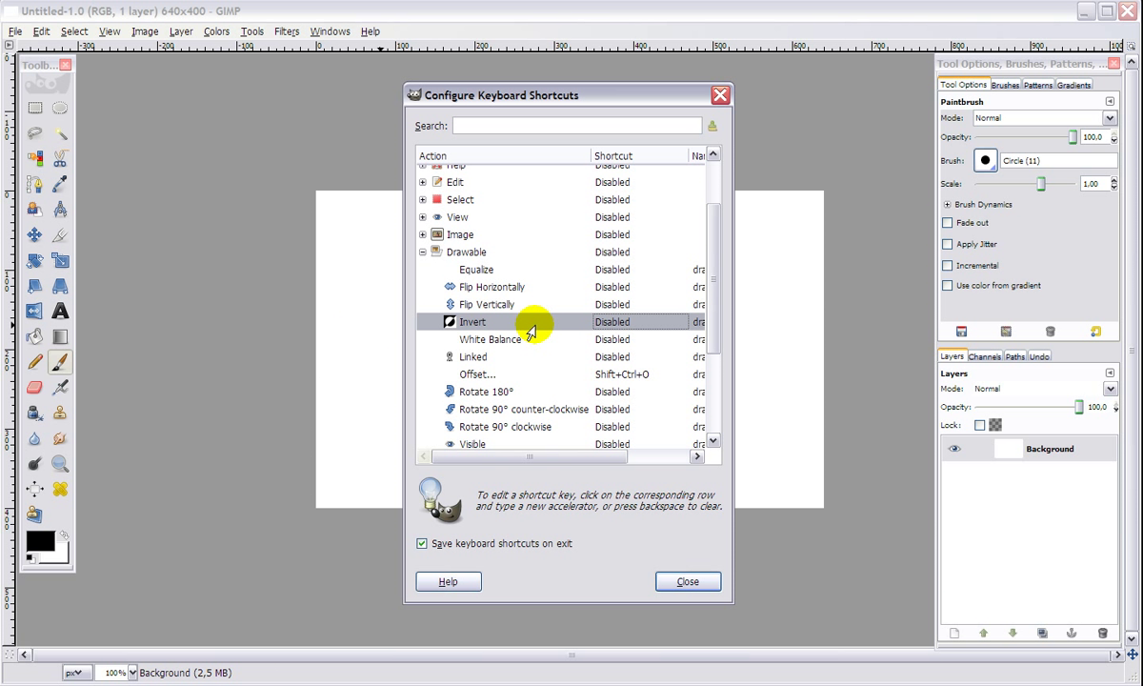
click(475, 321)
key(Escape)
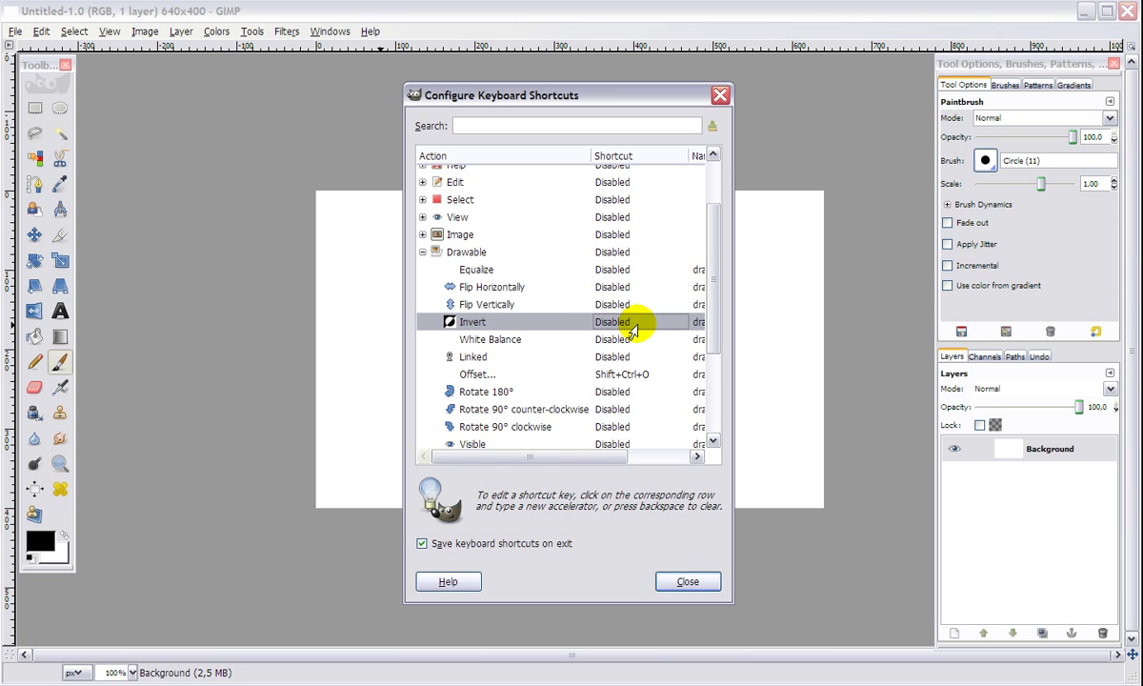
scroll(485, 323, up, 2)
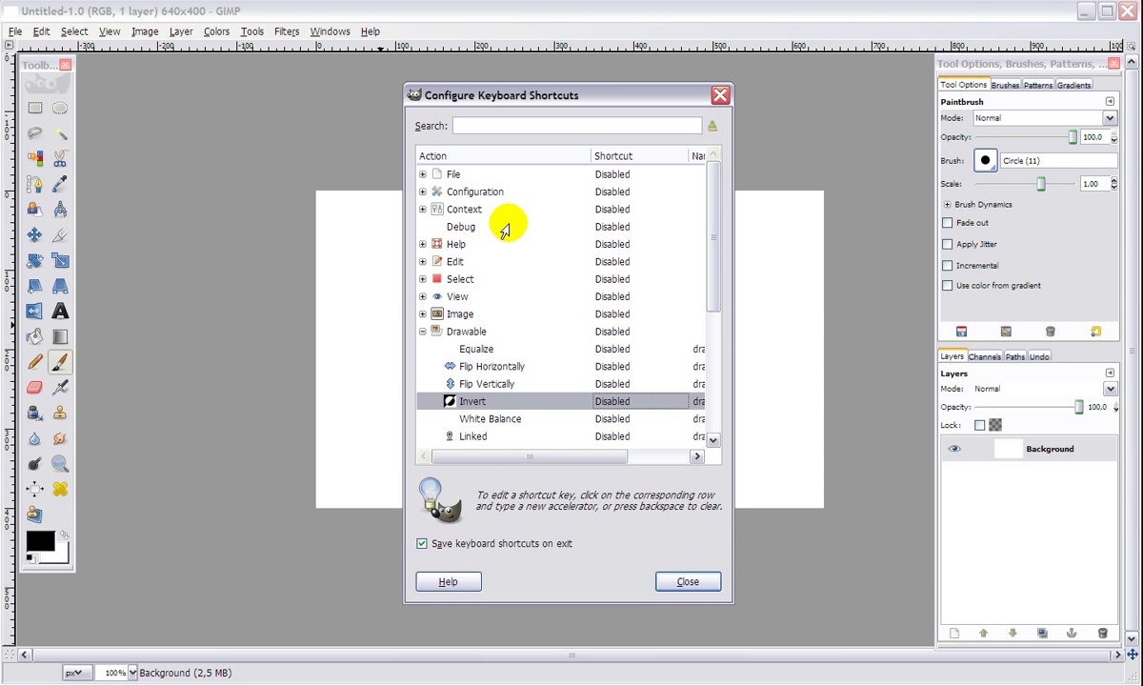
- Under Select, assign Ctrl+D to None and reassign it away from Image Duplicate
click(423, 279)
click(600, 401)
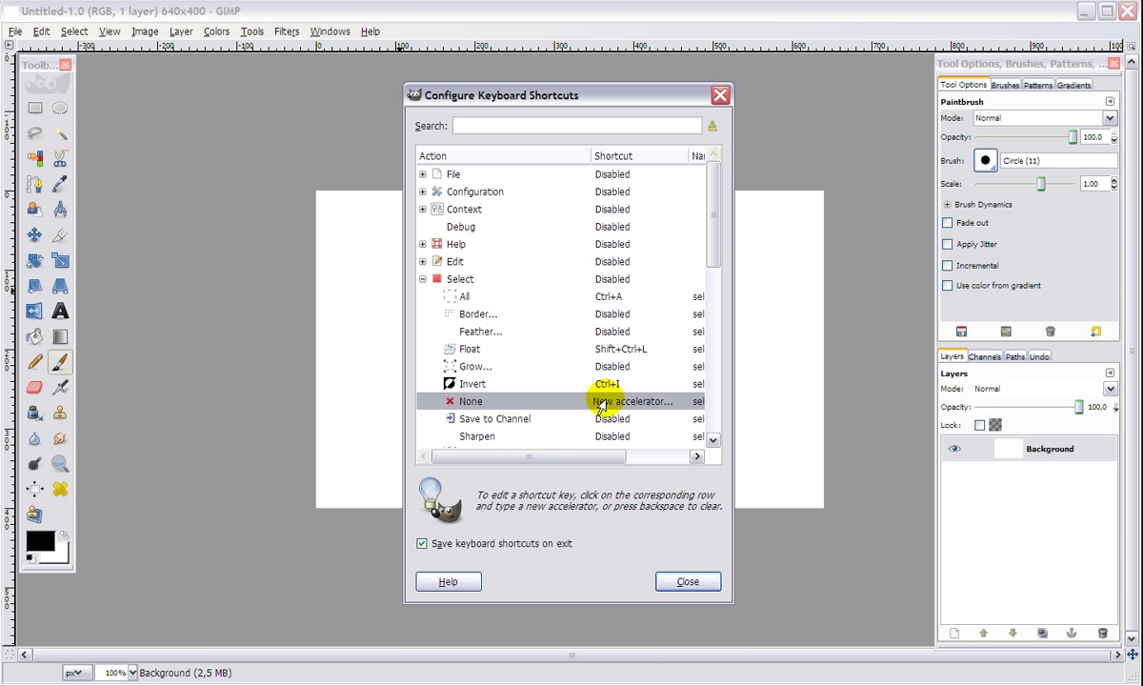
key(Escape)
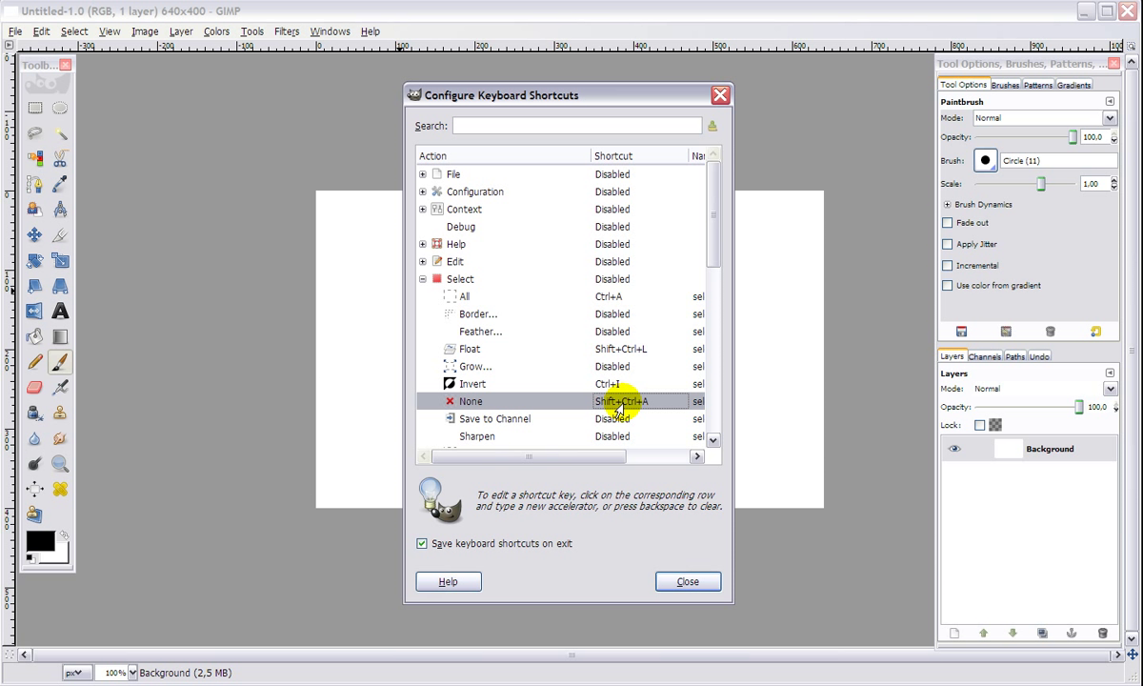
click(619, 404)
key(ctrl+d)
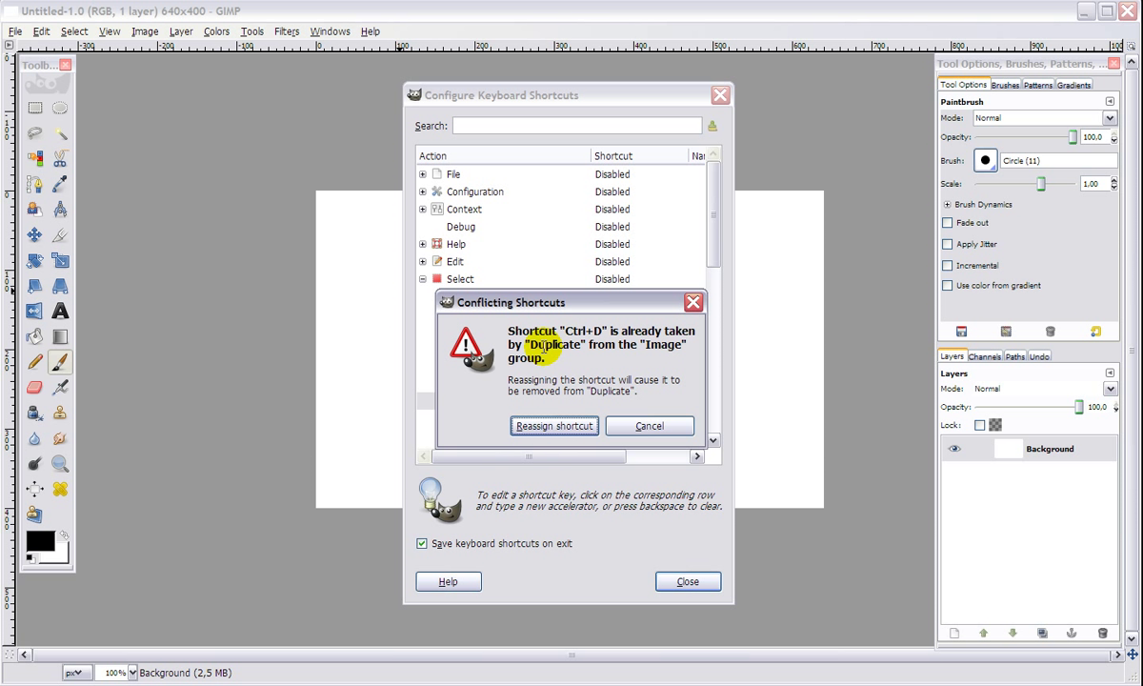
click(553, 426)
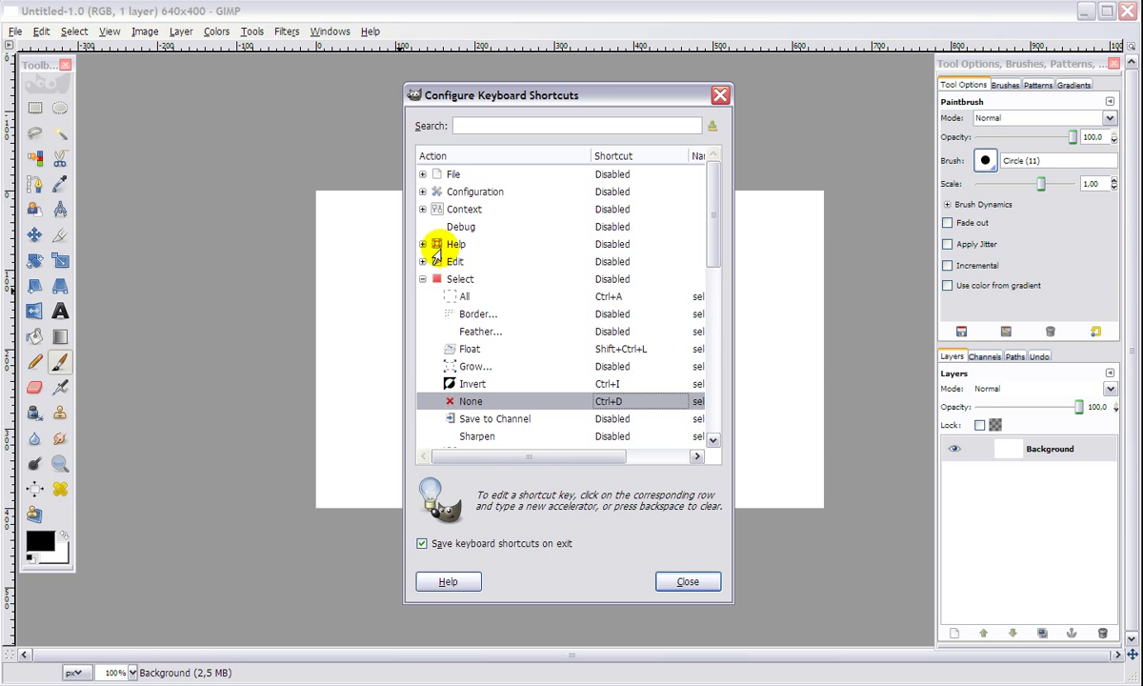
scroll(434, 250, down, 3)
- Give Image Duplicate the Alt+D shortcut and close the shortcuts editor
click(423, 324)
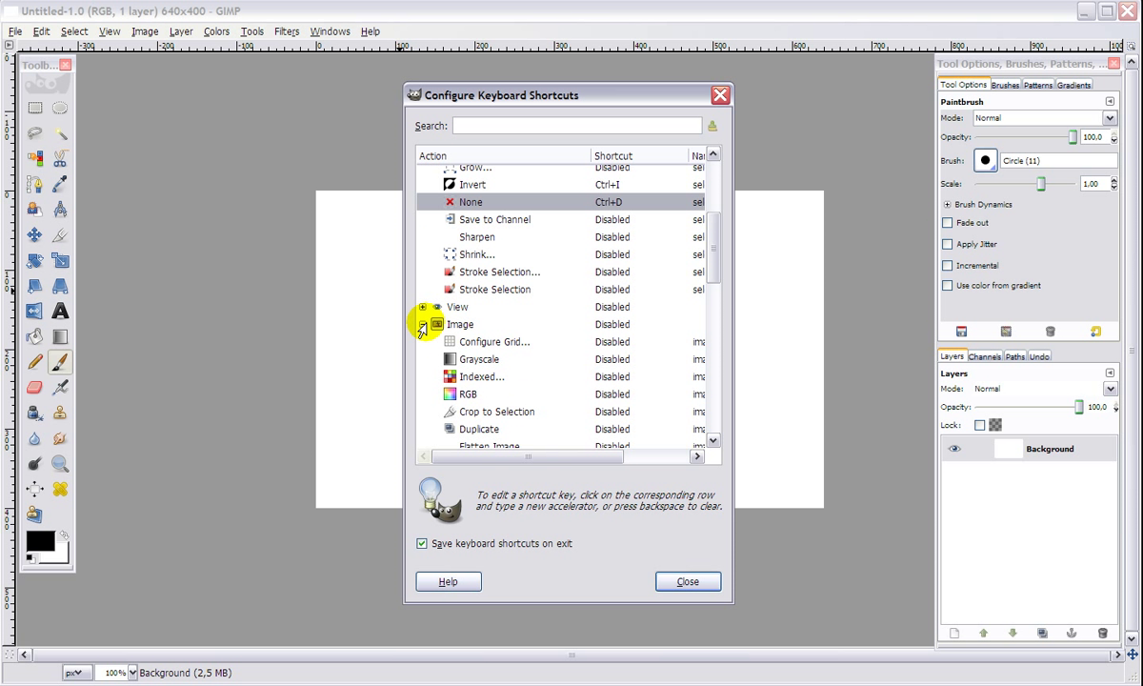
scroll(518, 349, down, 3)
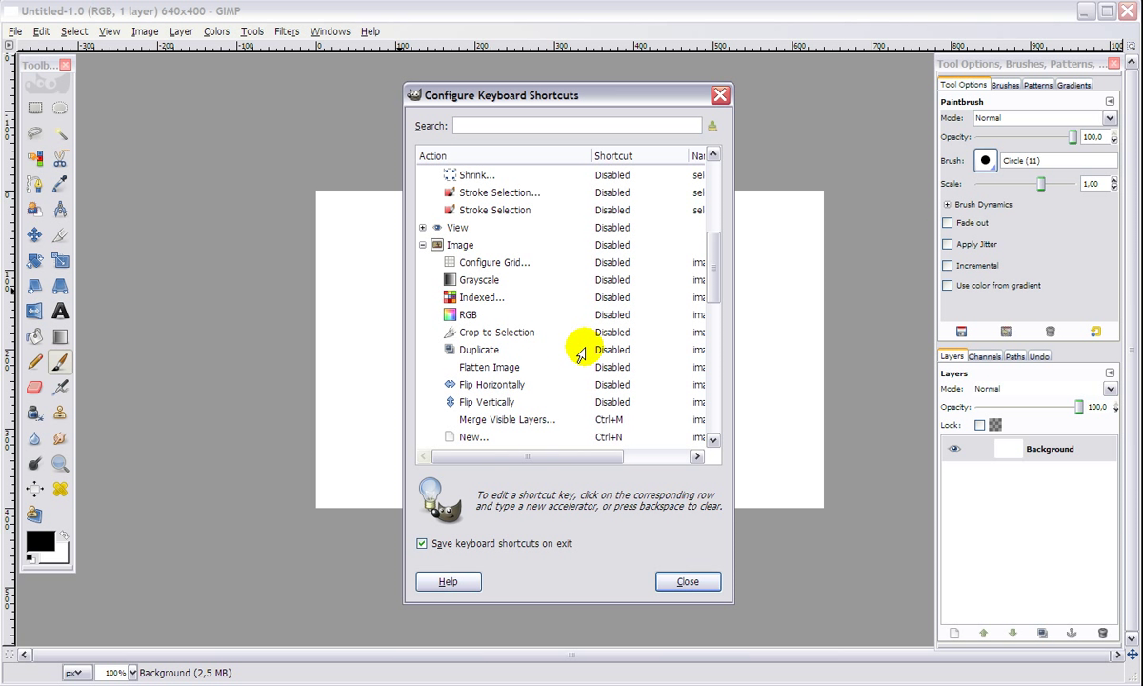
click(557, 350)
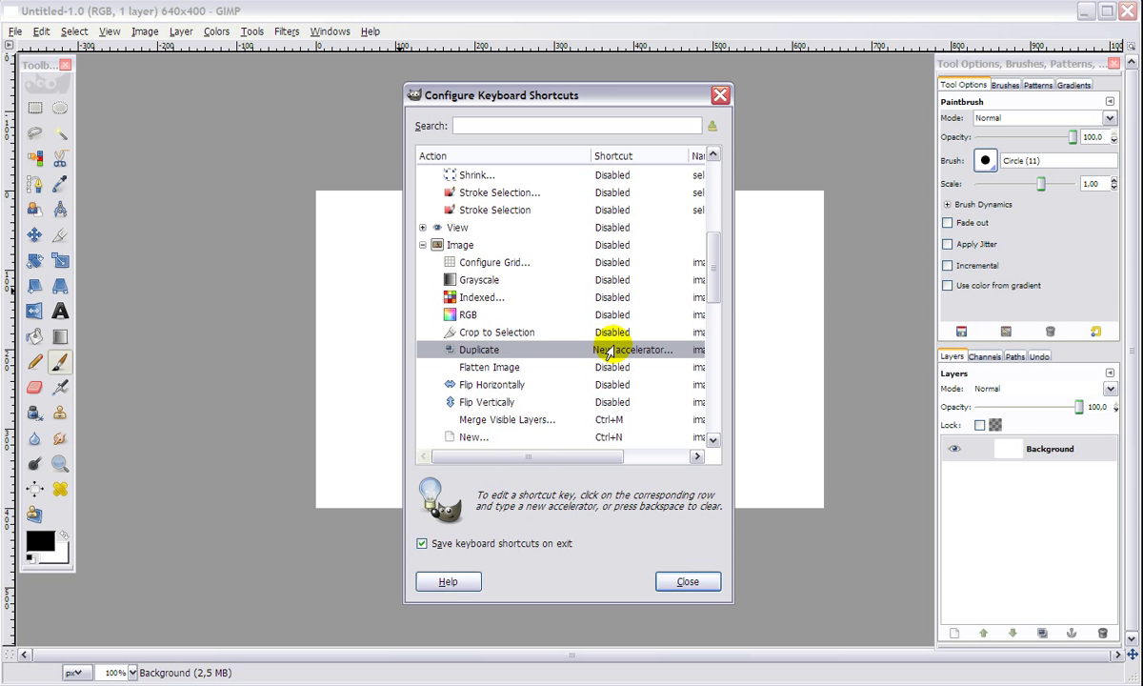
key(alt+d)
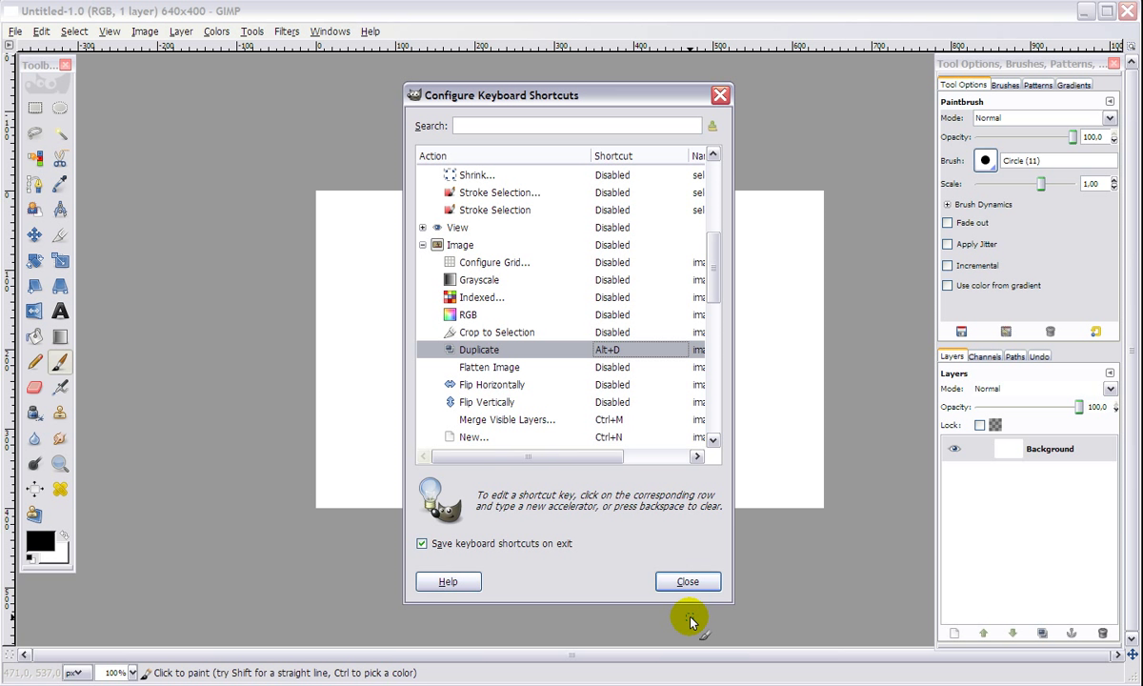
click(686, 582)
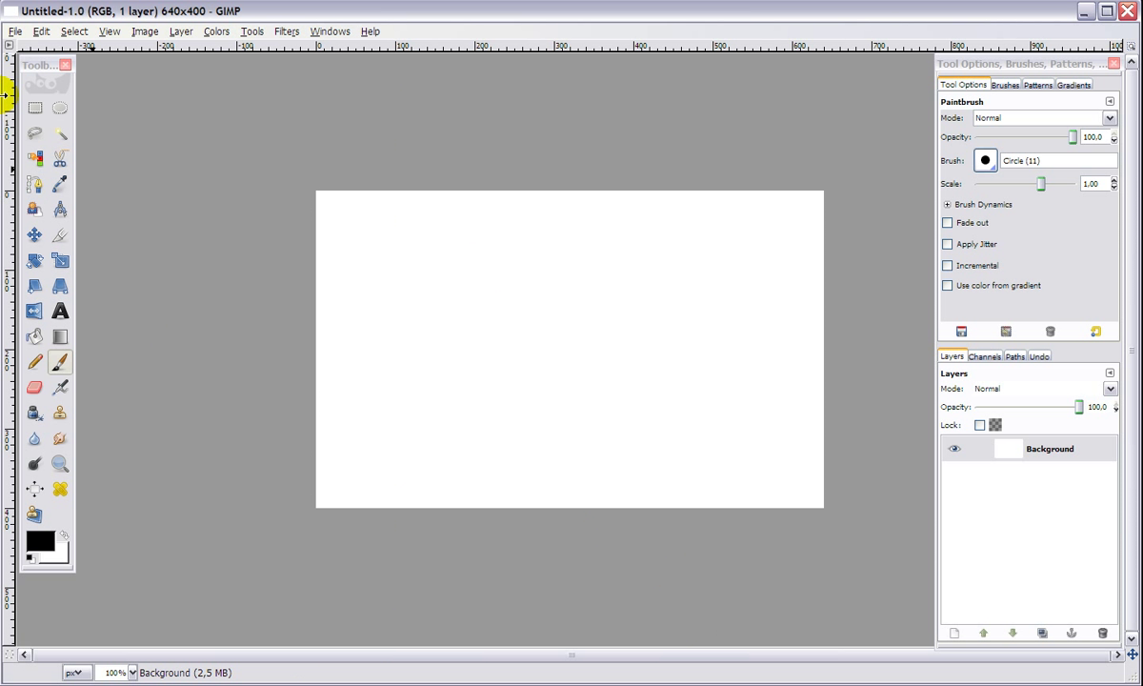
- Check the Select and Image menus to confirm Ctrl+D and Alt+D are listed
click(66, 32)
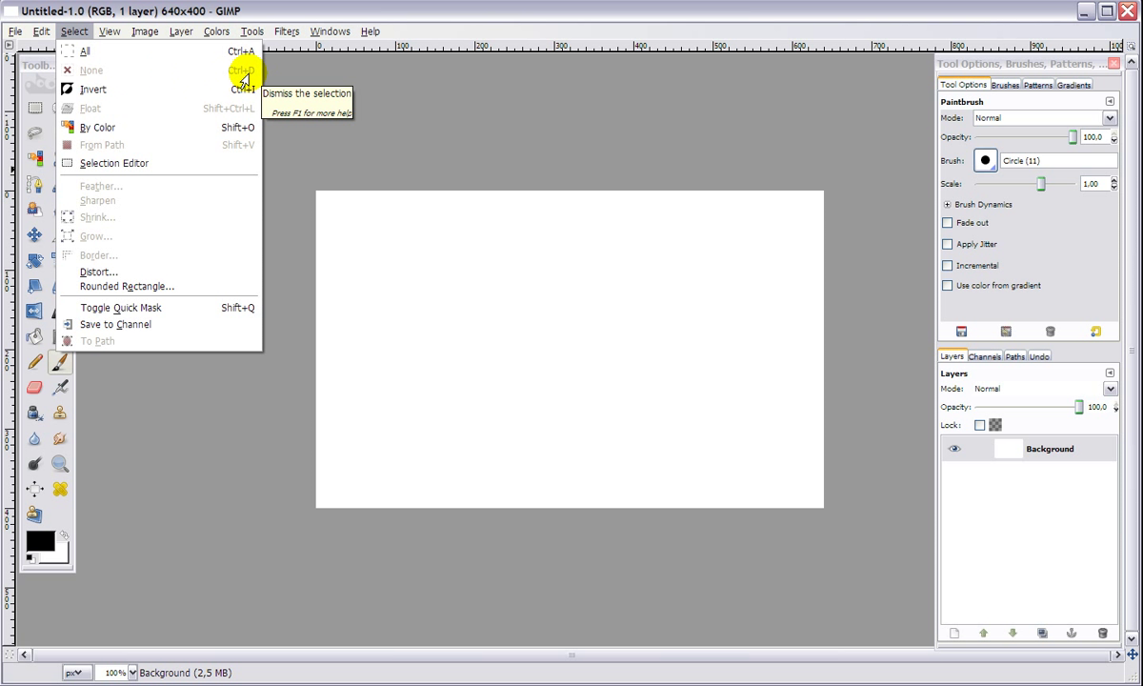
mouse_move(145, 31)
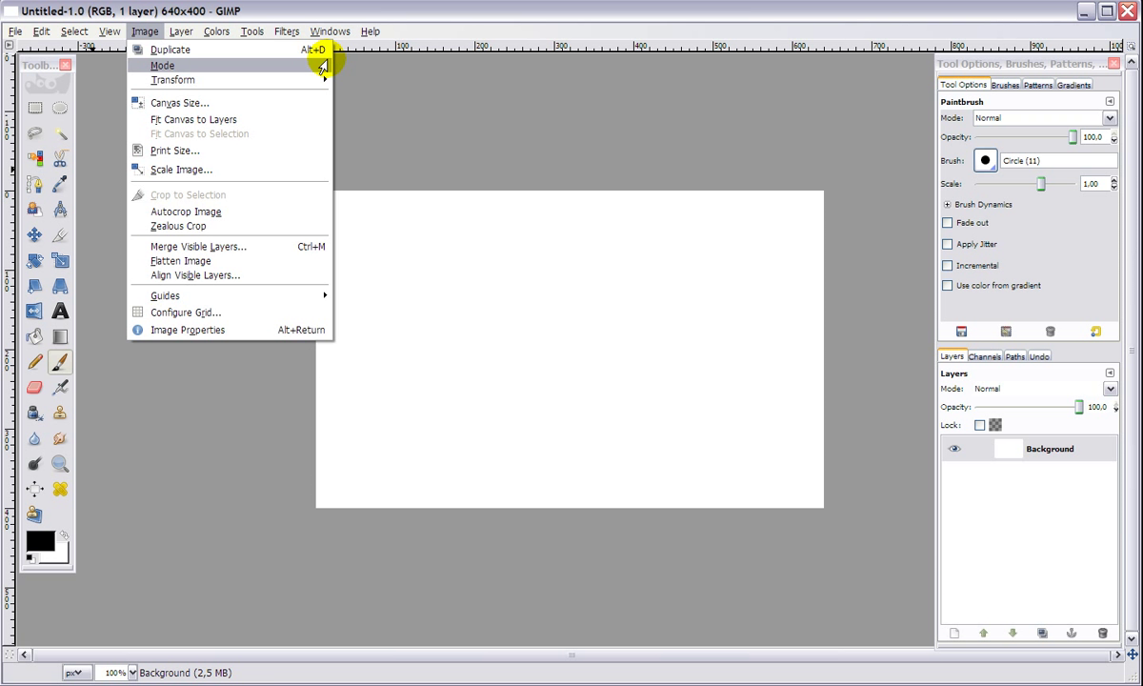
mouse_move(281, 32)
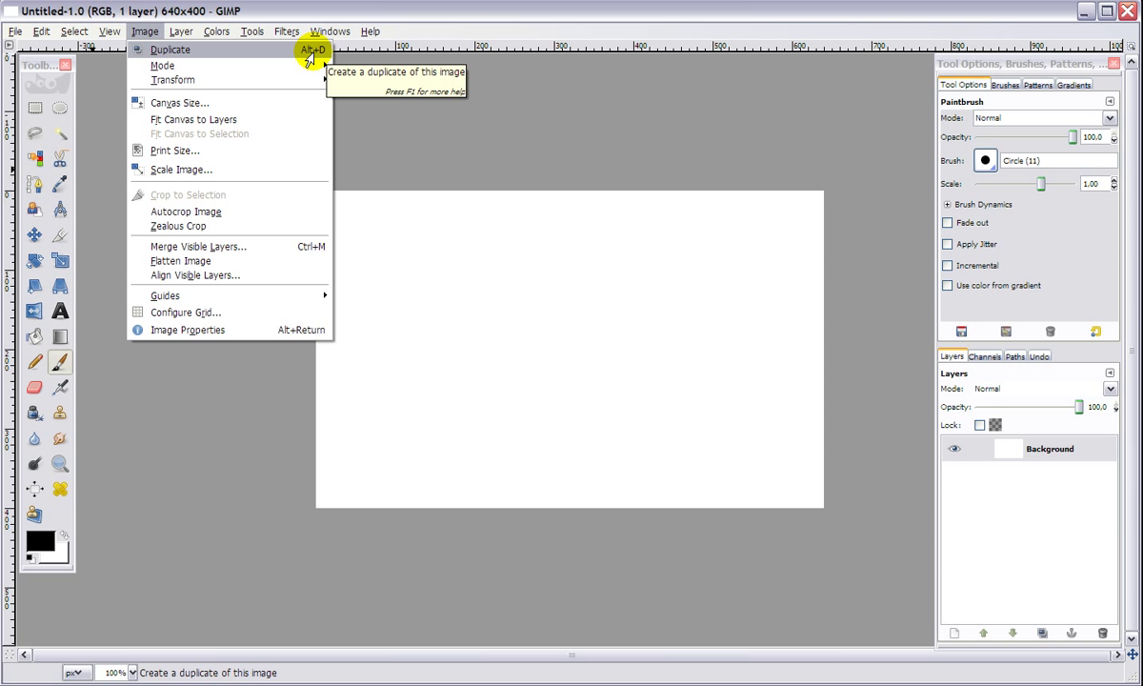
click(419, 112)
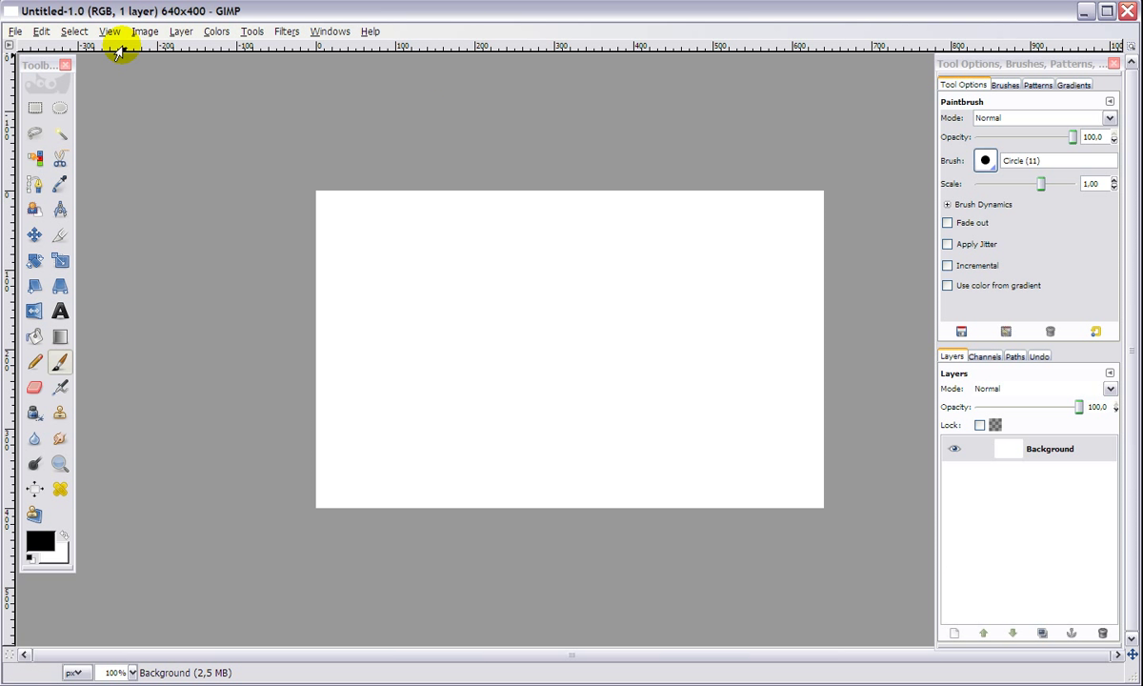